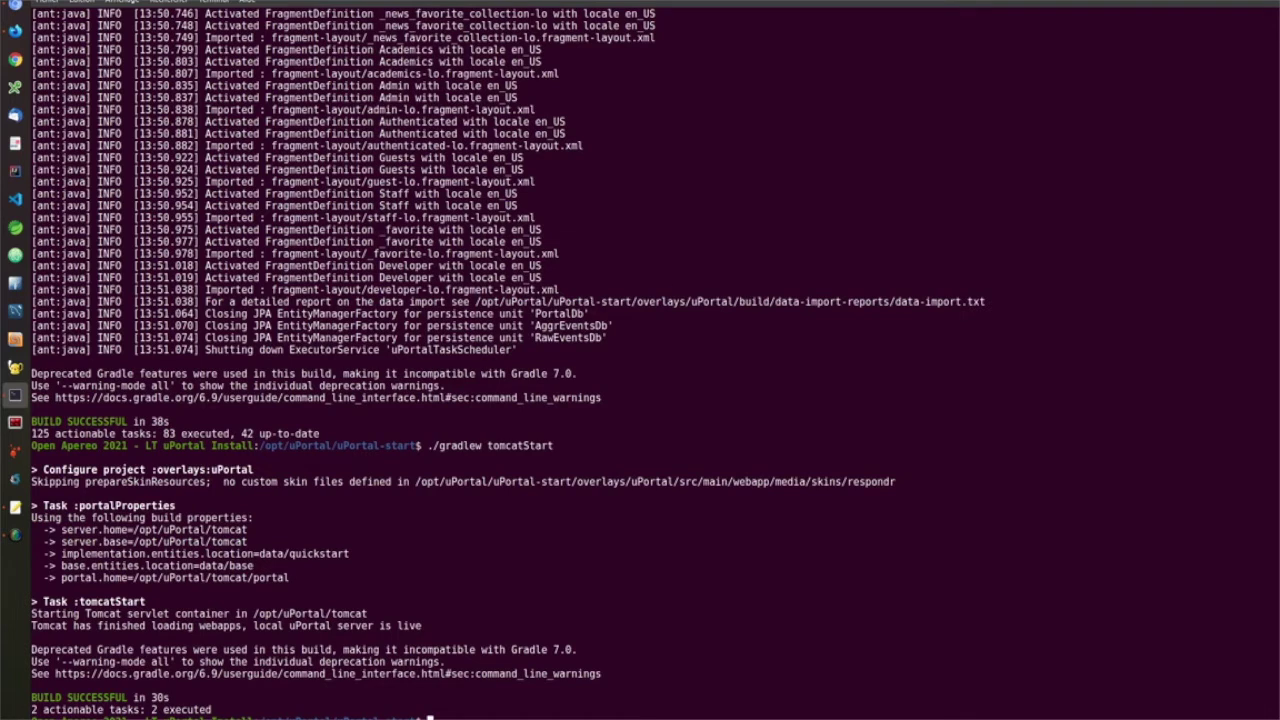
# Load localhost:8080 in a new browser tab.
pyautogui.click(15, 8)
pyautogui.hotkey('ctrl', 't')
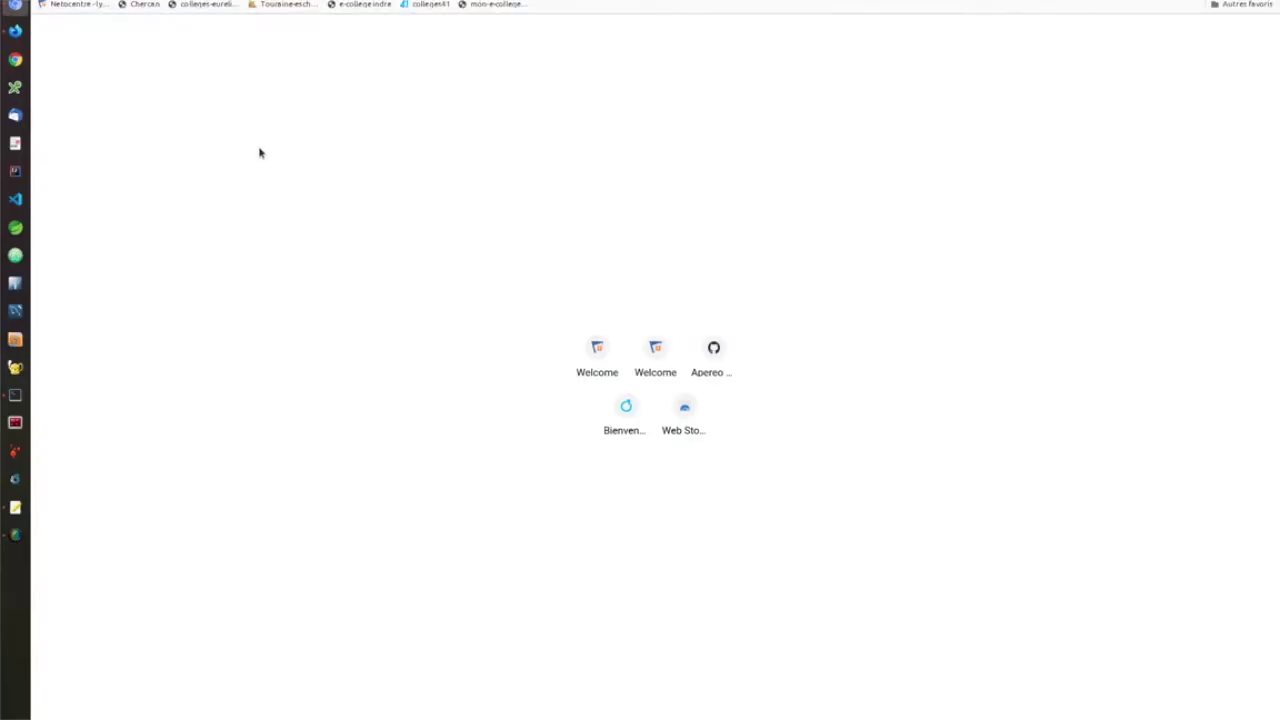
pyautogui.write('localhost')
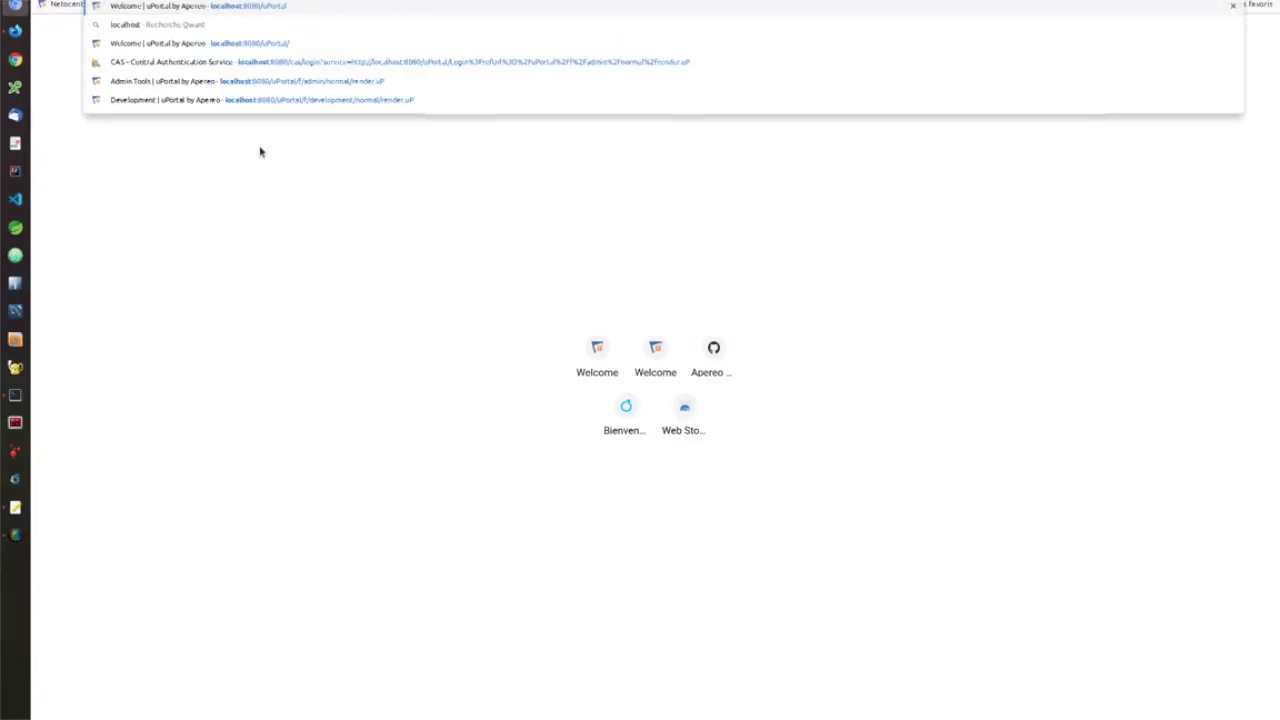
pyautogui.write(':8080')
pyautogui.press('Return')
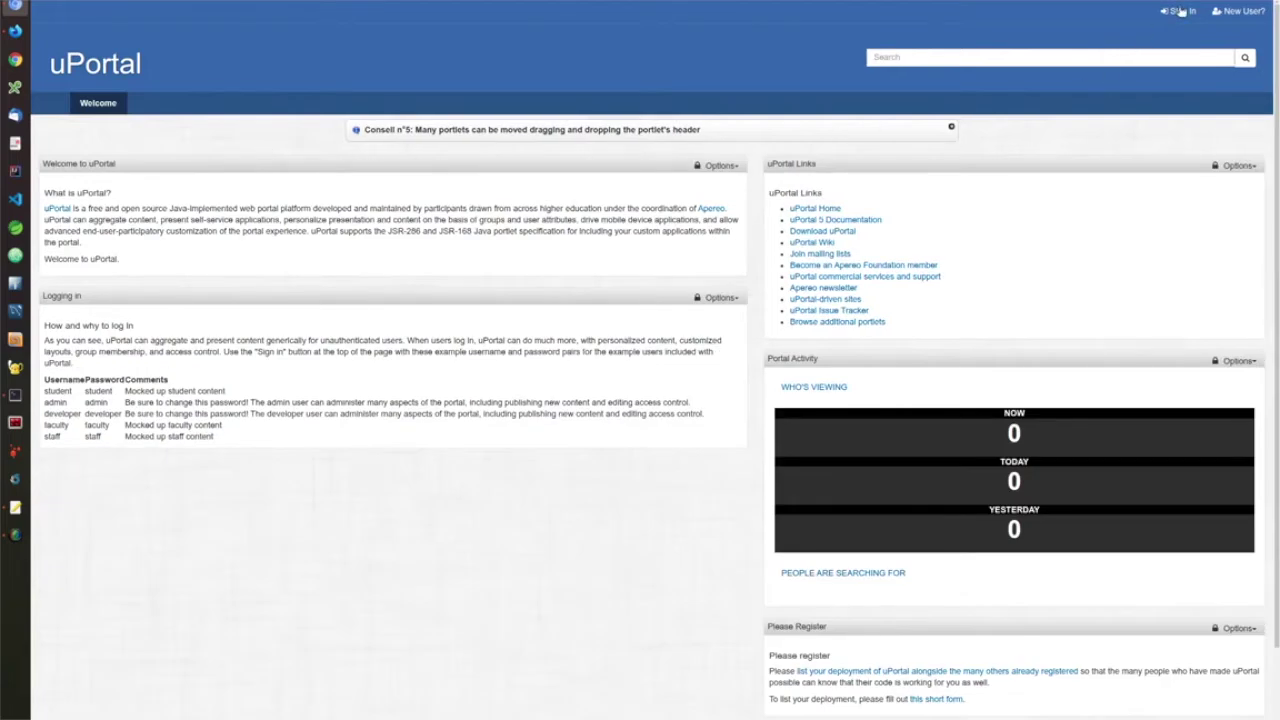
# Sign in on the CAS page with the administrator username and password.
pyautogui.click(1181, 11)
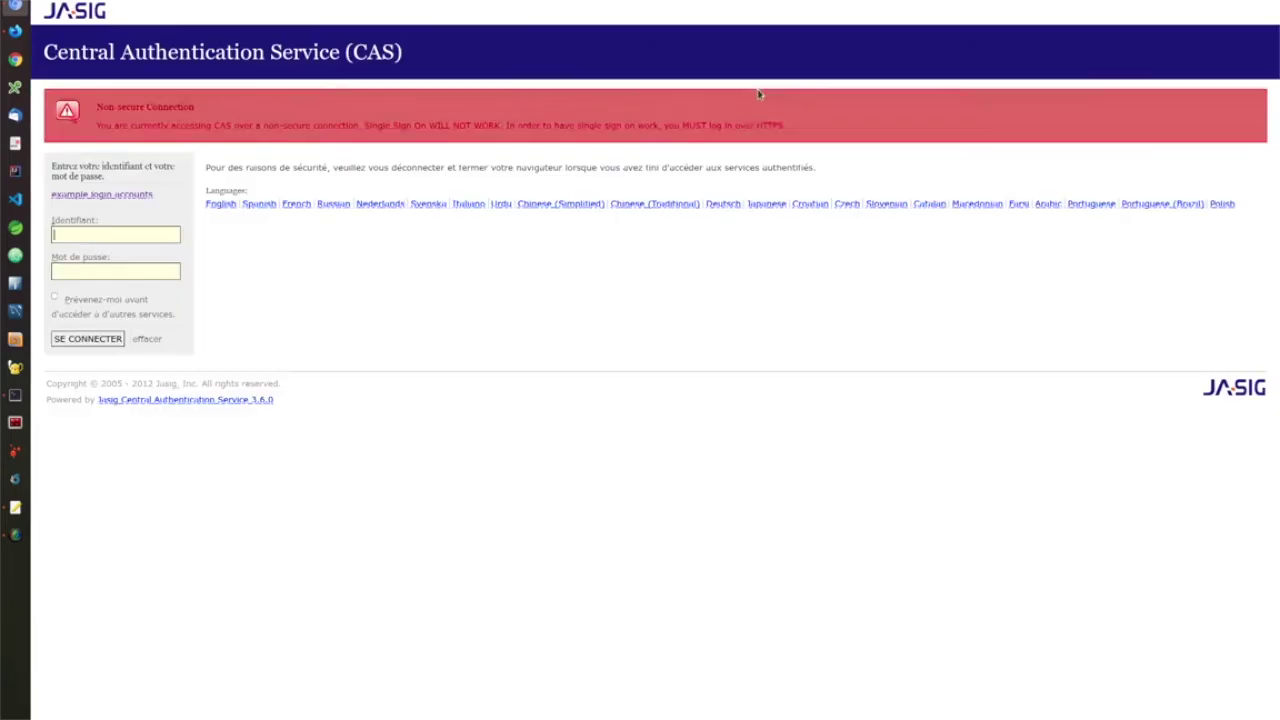
pyautogui.click(103, 234)
pyautogui.write('admin')
pyautogui.click(92, 259)
pyautogui.write('admin')
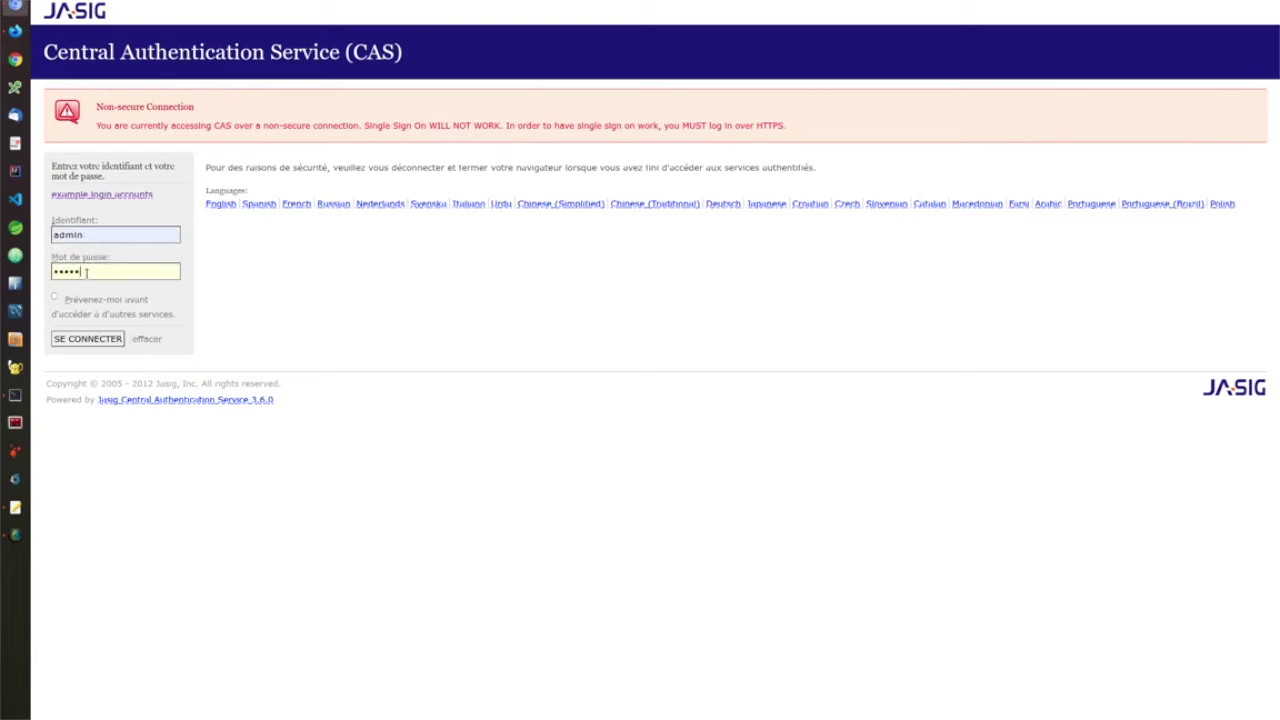
pyautogui.click(61, 341)
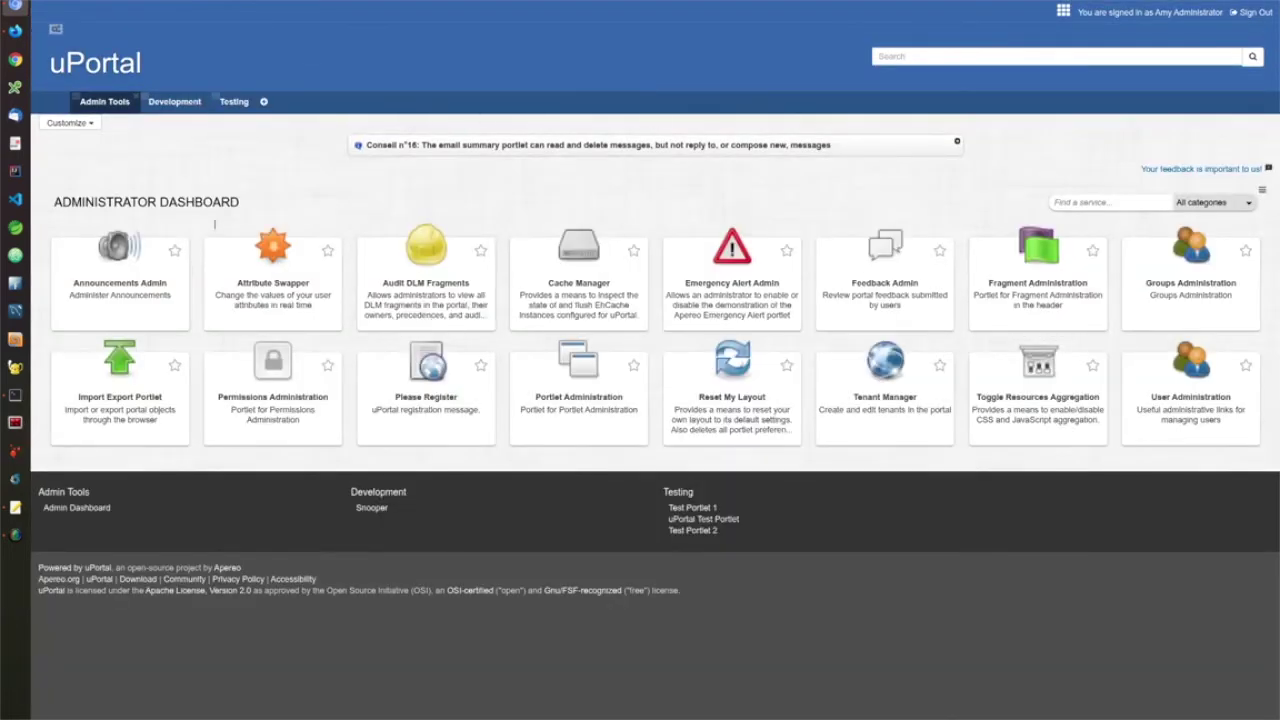
# Browse the Development, Testing and Administrator Dashboard pages, then open and close the Customize panel.
pyautogui.click(1063, 12)
pyautogui.click(175, 98)
pyautogui.click(237, 101)
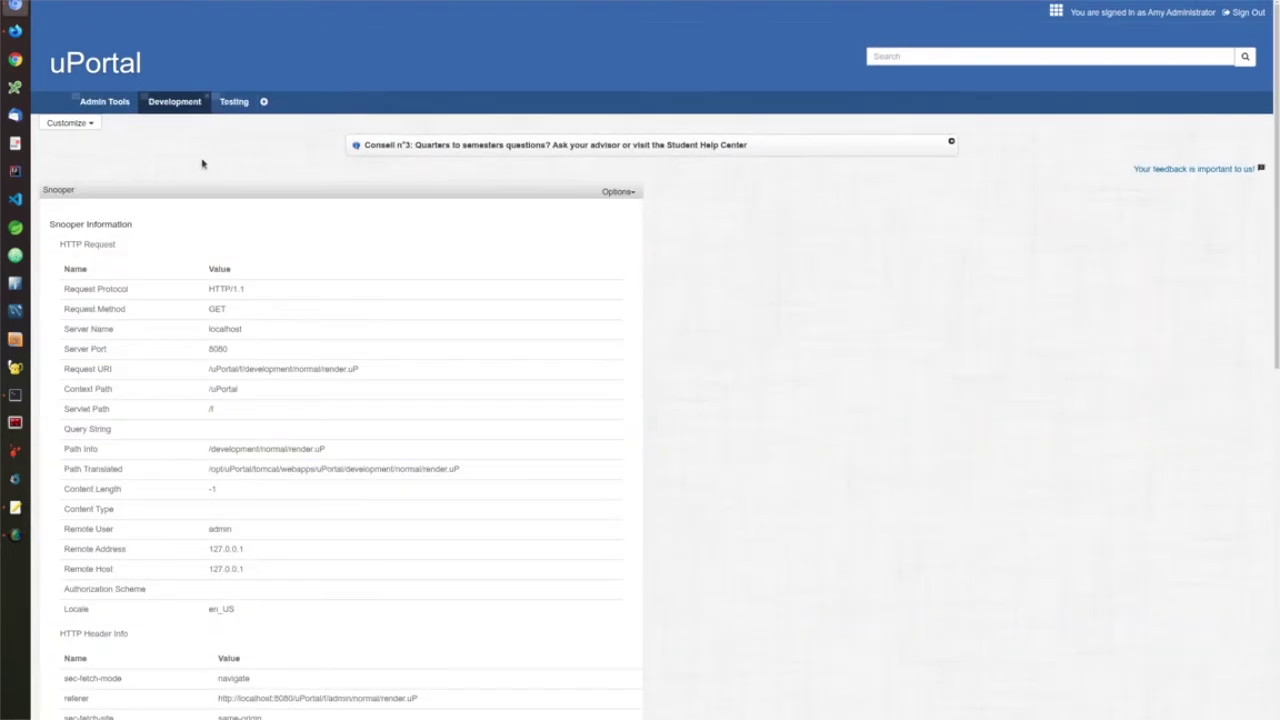
pyautogui.click(105, 102)
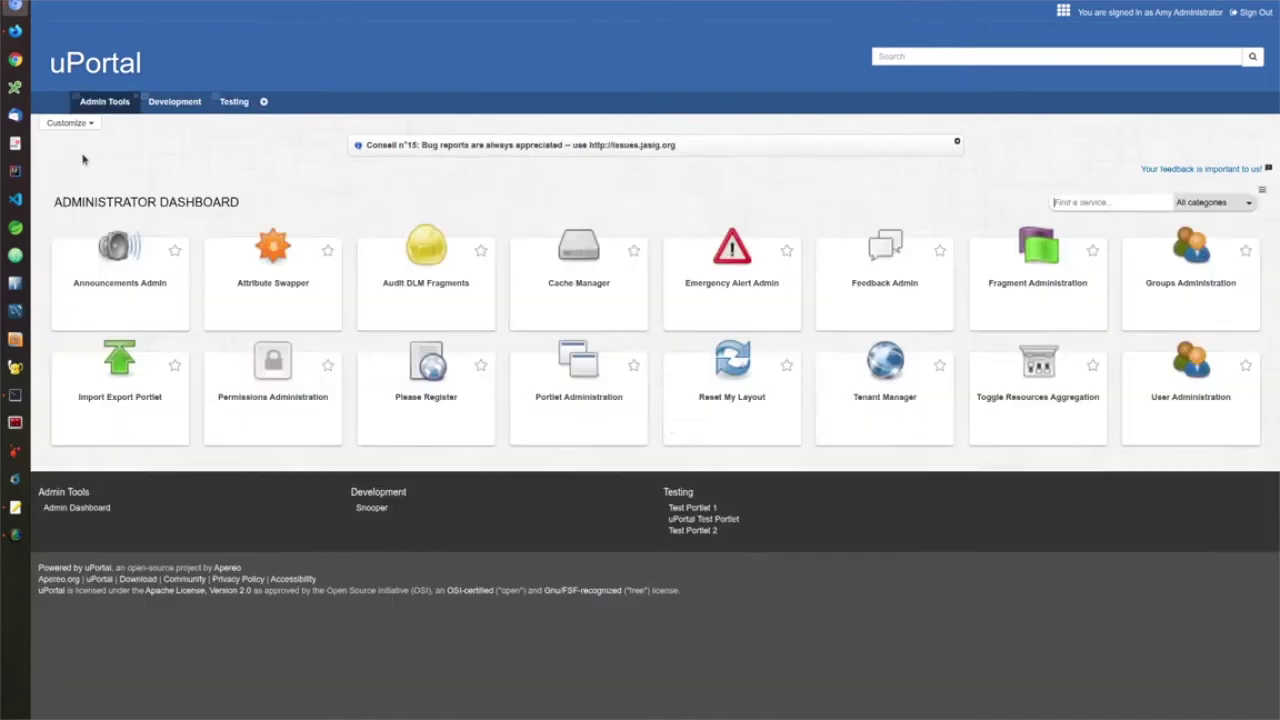
pyautogui.click(67, 122)
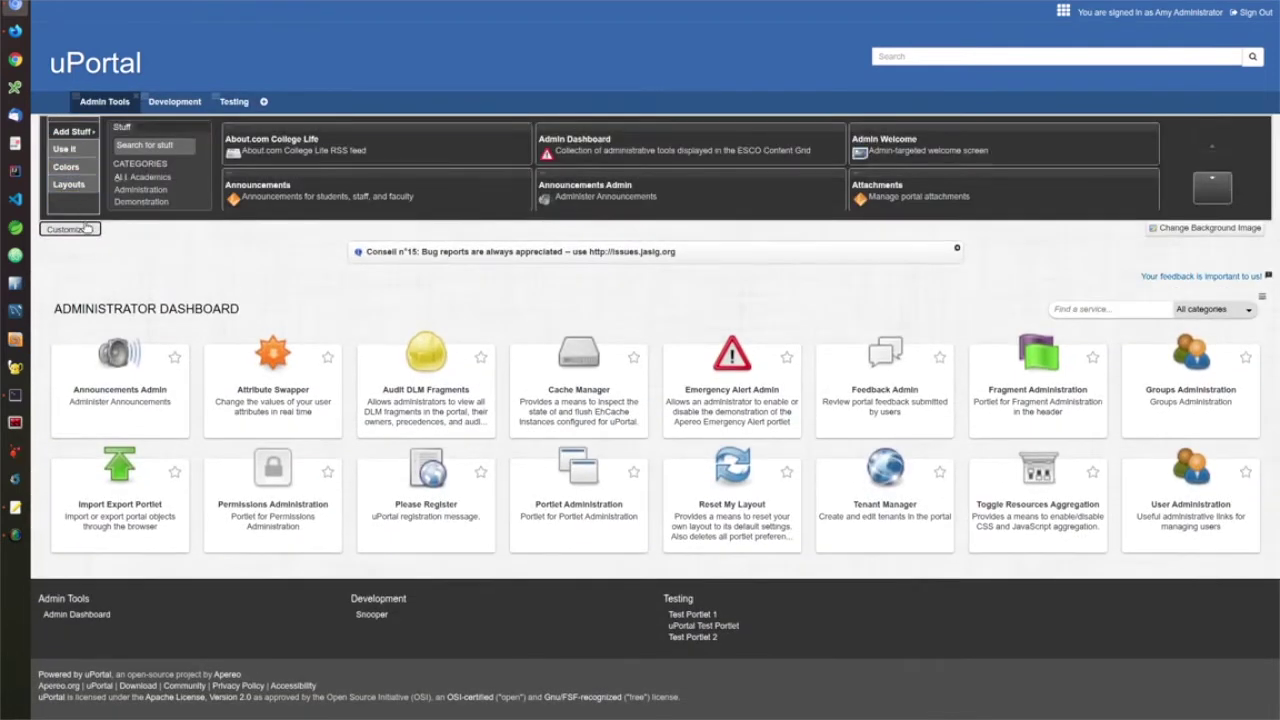
pyautogui.click(86, 228)
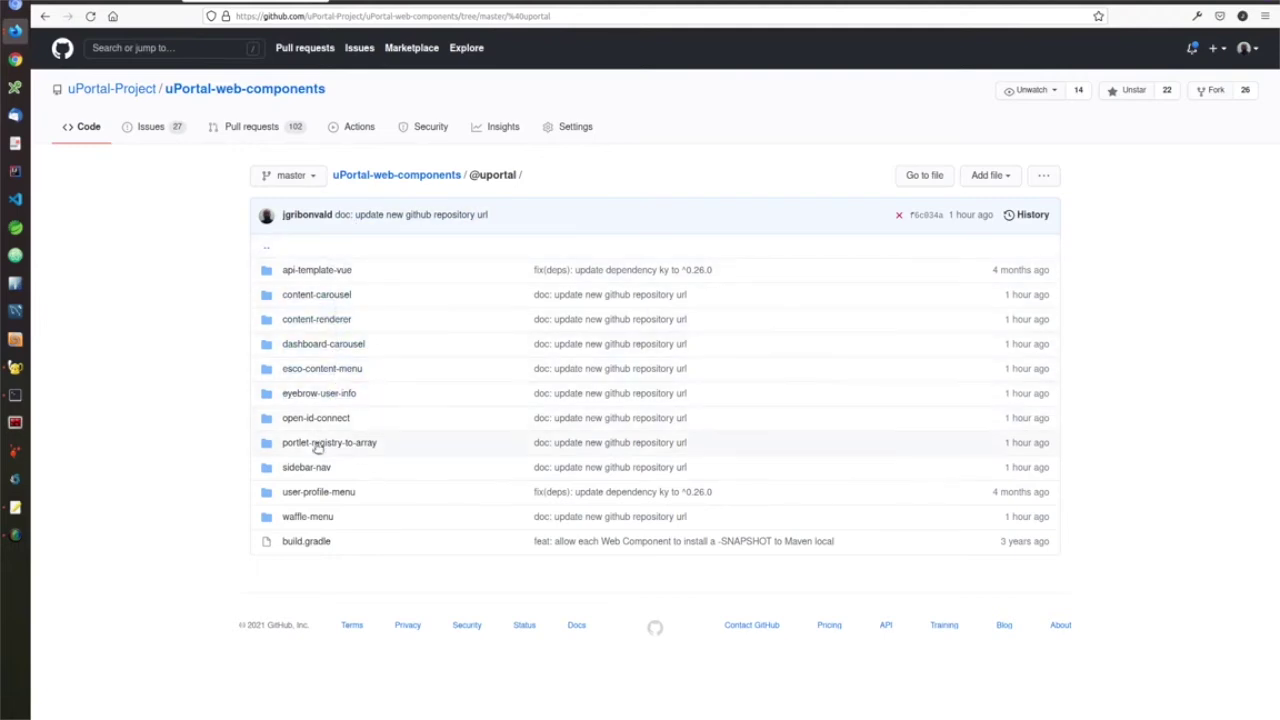
# Open the waffle-menu folder, skim its README, and follow the Demo link.
pyautogui.click(306, 517)
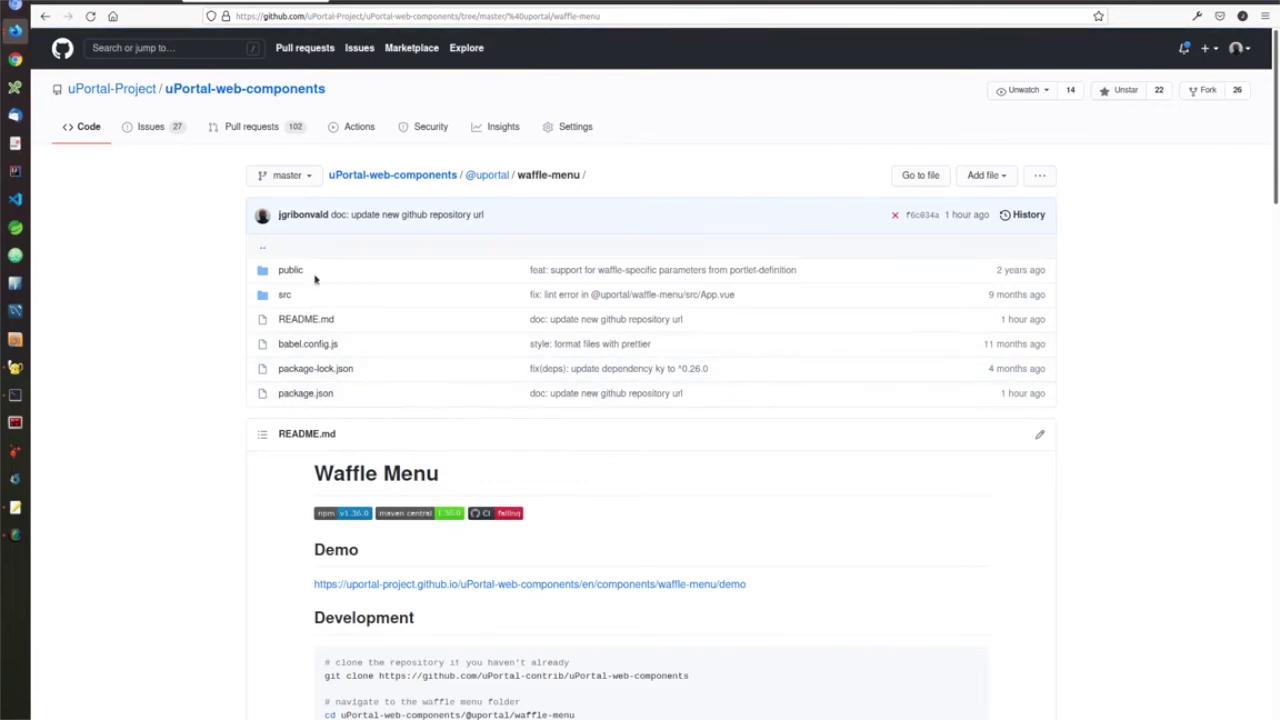
pyautogui.scroll(-3, 763, 571)
pyautogui.scroll(-7, 761, 571)
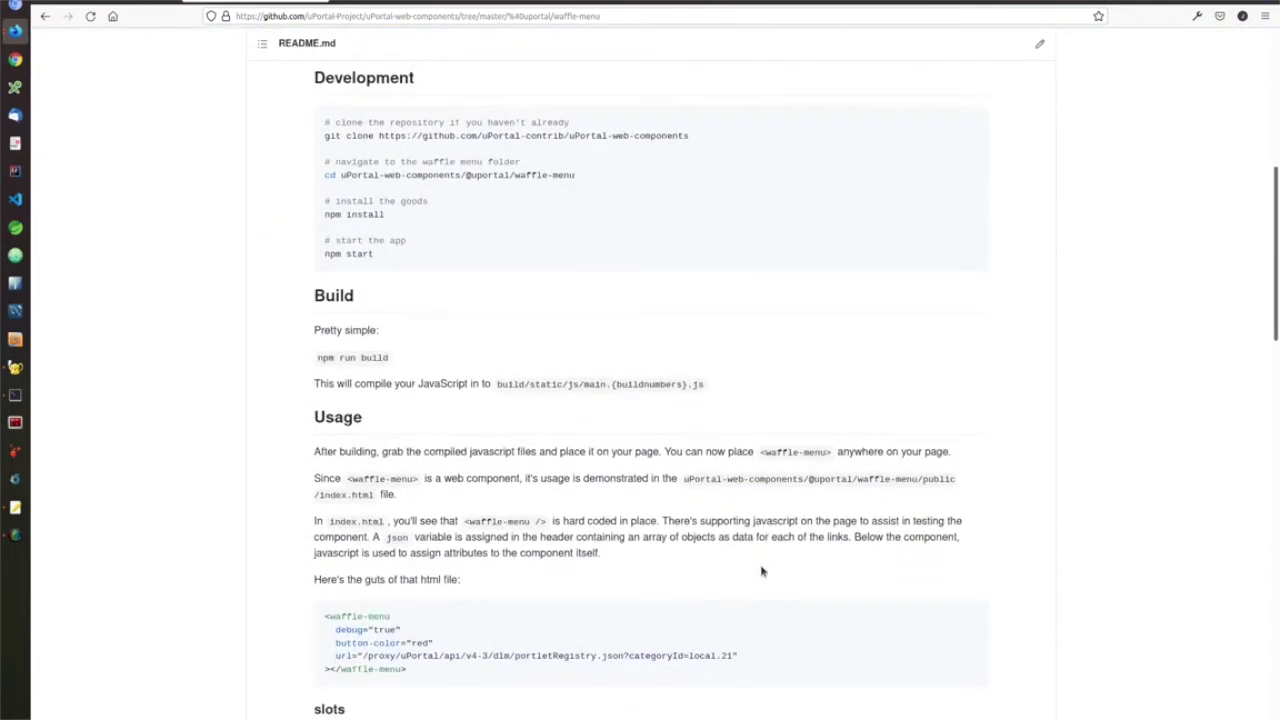
pyautogui.scroll(-3, 761, 571)
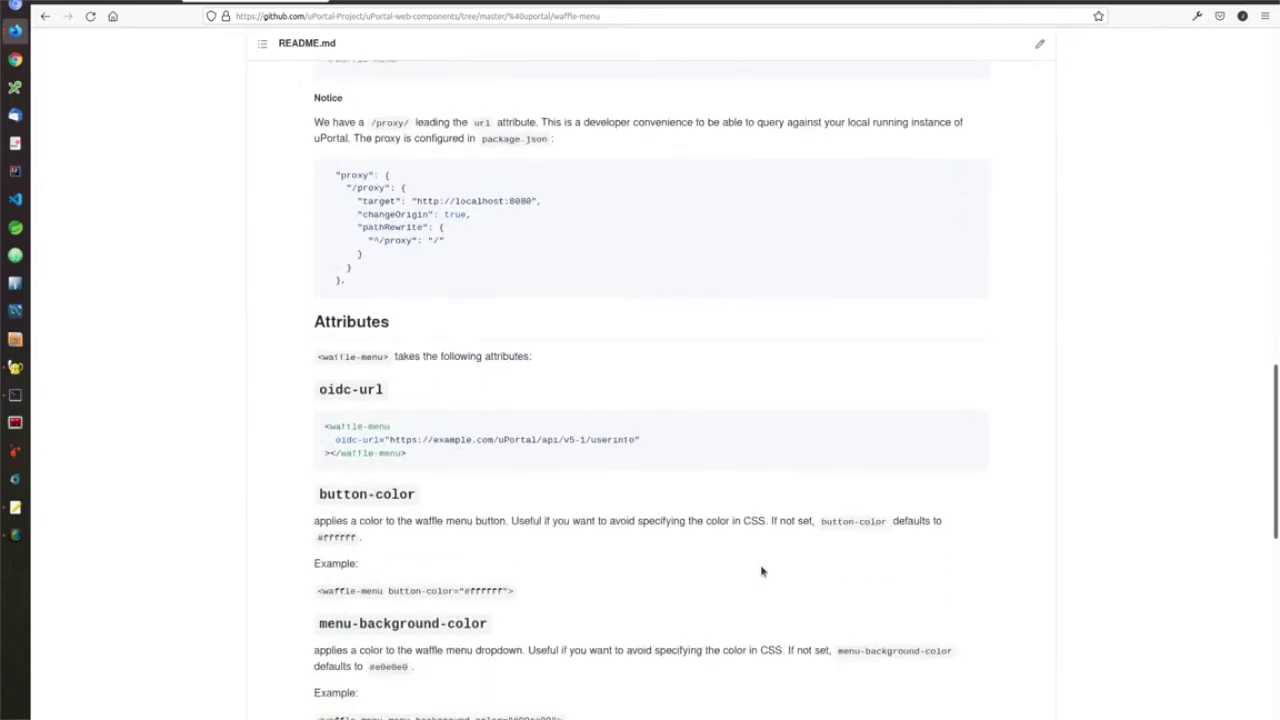
pyautogui.scroll(9, 761, 571)
pyautogui.scroll(2, 761, 571)
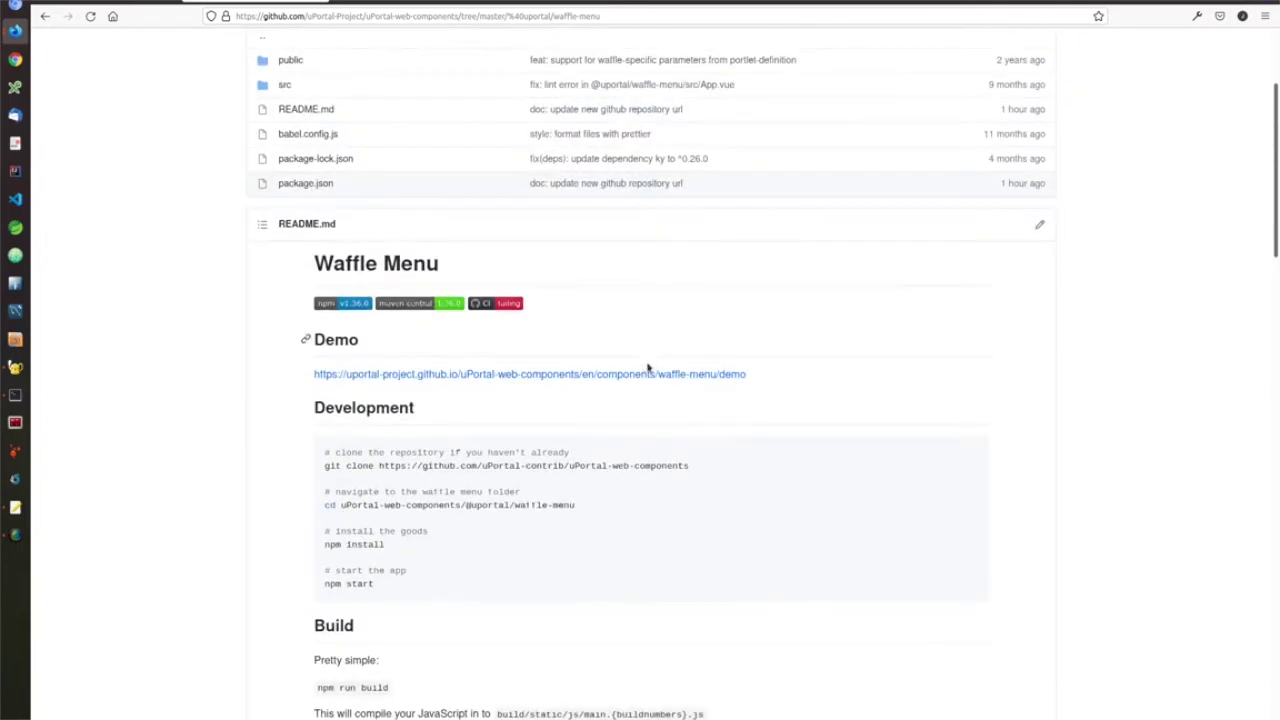
pyautogui.click(643, 371)
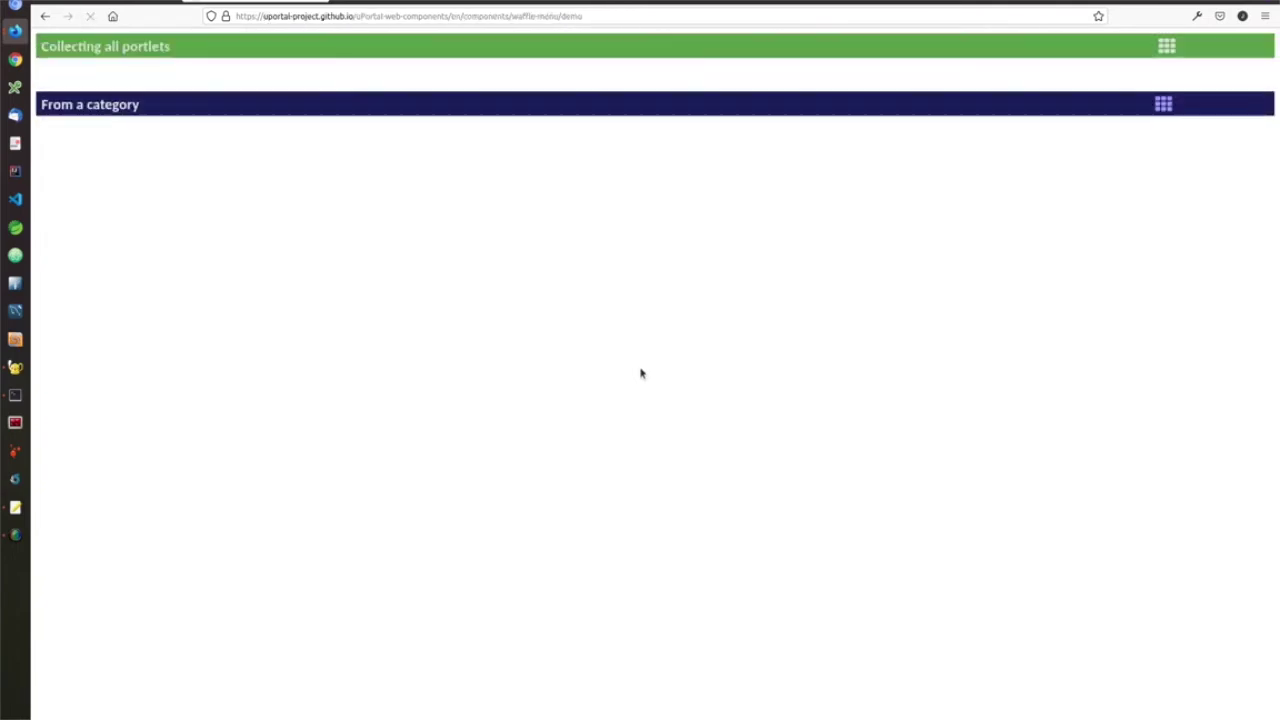
pyautogui.click(1163, 105)
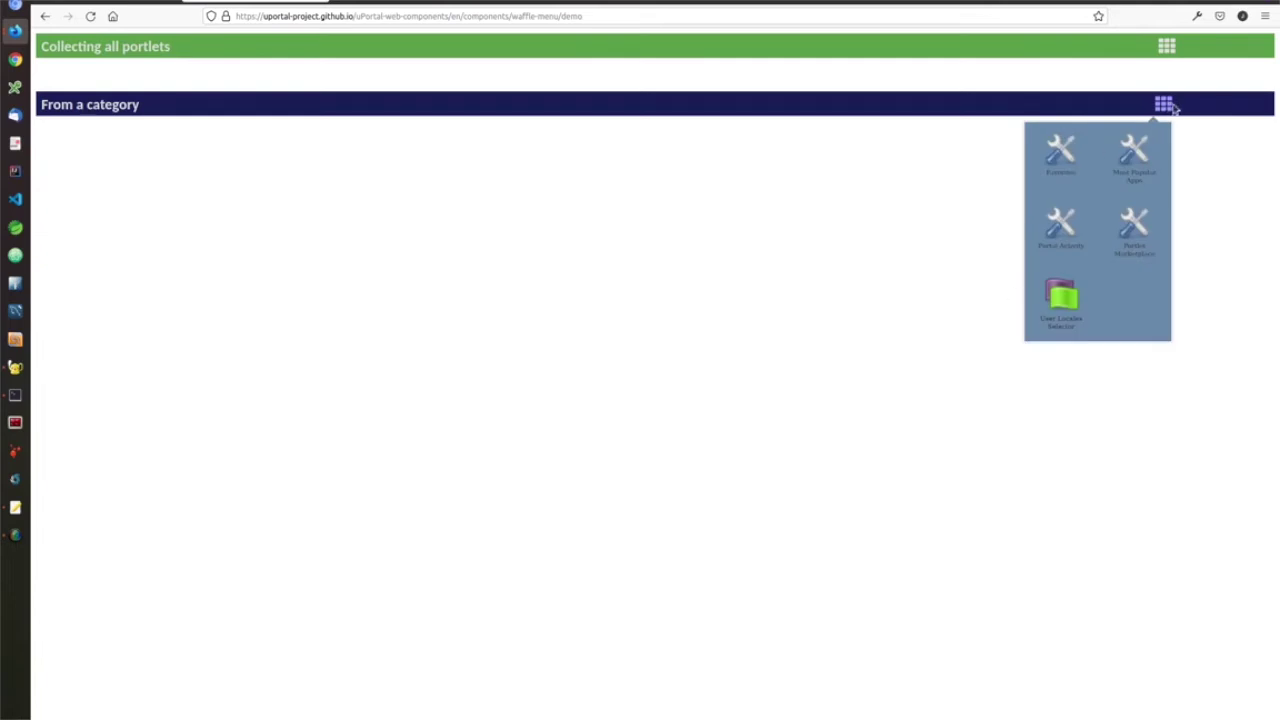
pyautogui.click(1167, 105)
pyautogui.hotkey('alt', 'Left')
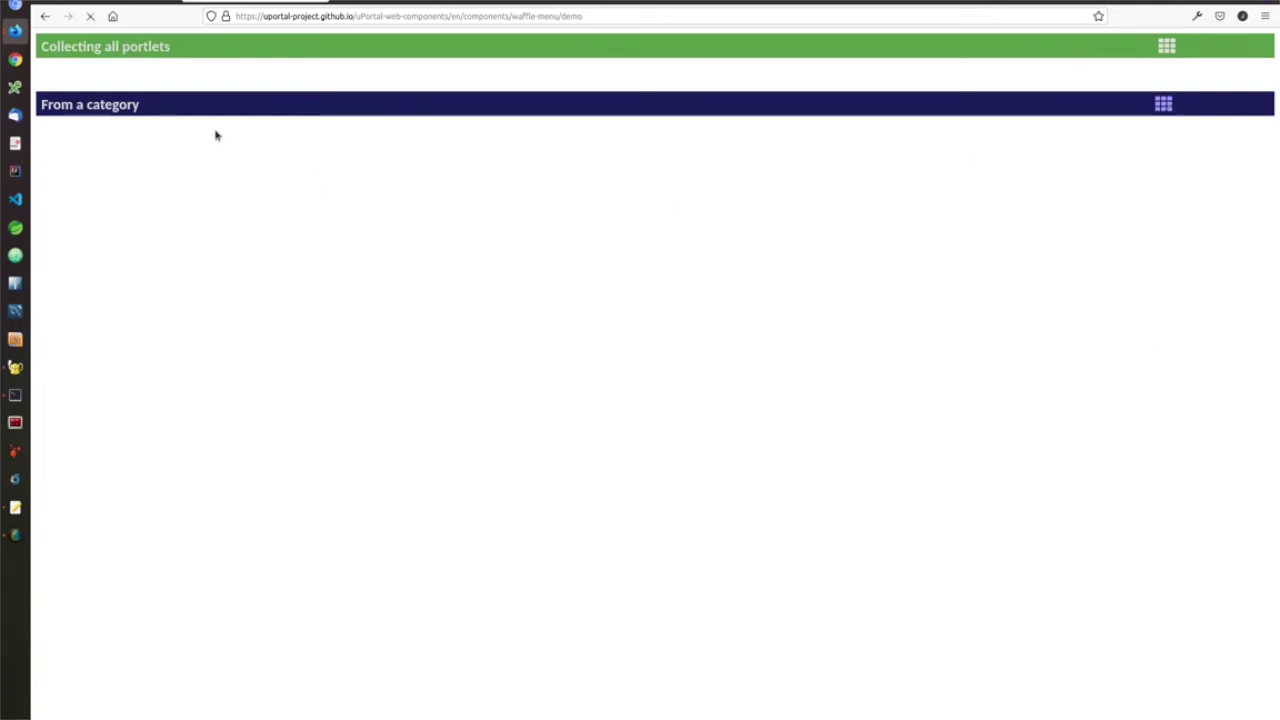
pyautogui.scroll(2, 415, 235)
pyautogui.hotkey('alt', 'Left')
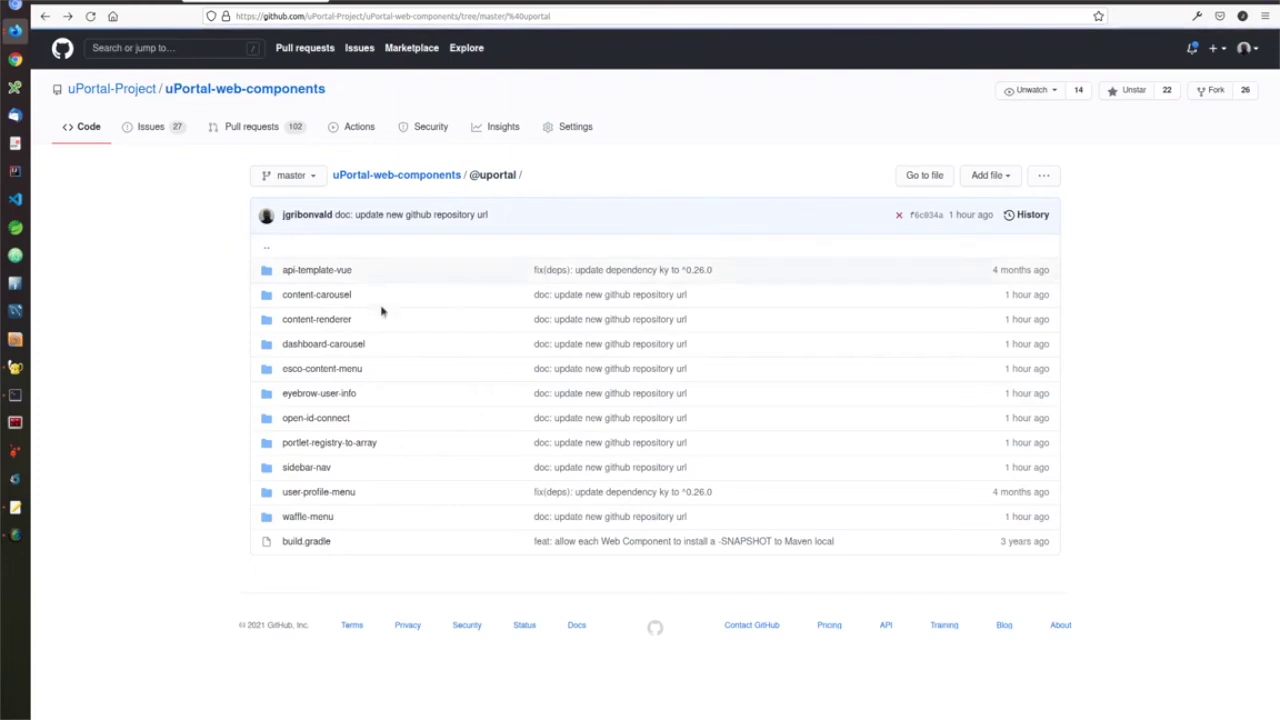
# Open the esco-content-menu live demo and toggle its favorites and services menu.
pyautogui.click(328, 371)
pyautogui.scroll(-3, 590, 430)
pyautogui.click(640, 389)
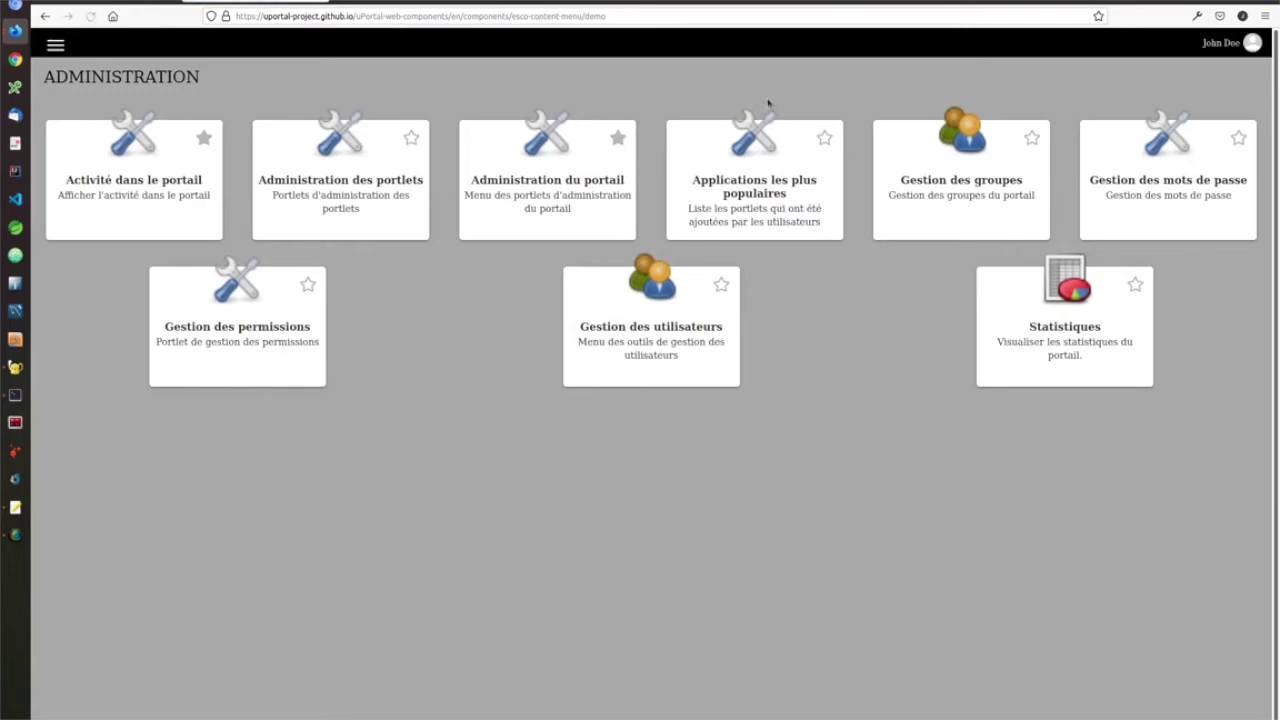
pyautogui.click(55, 45)
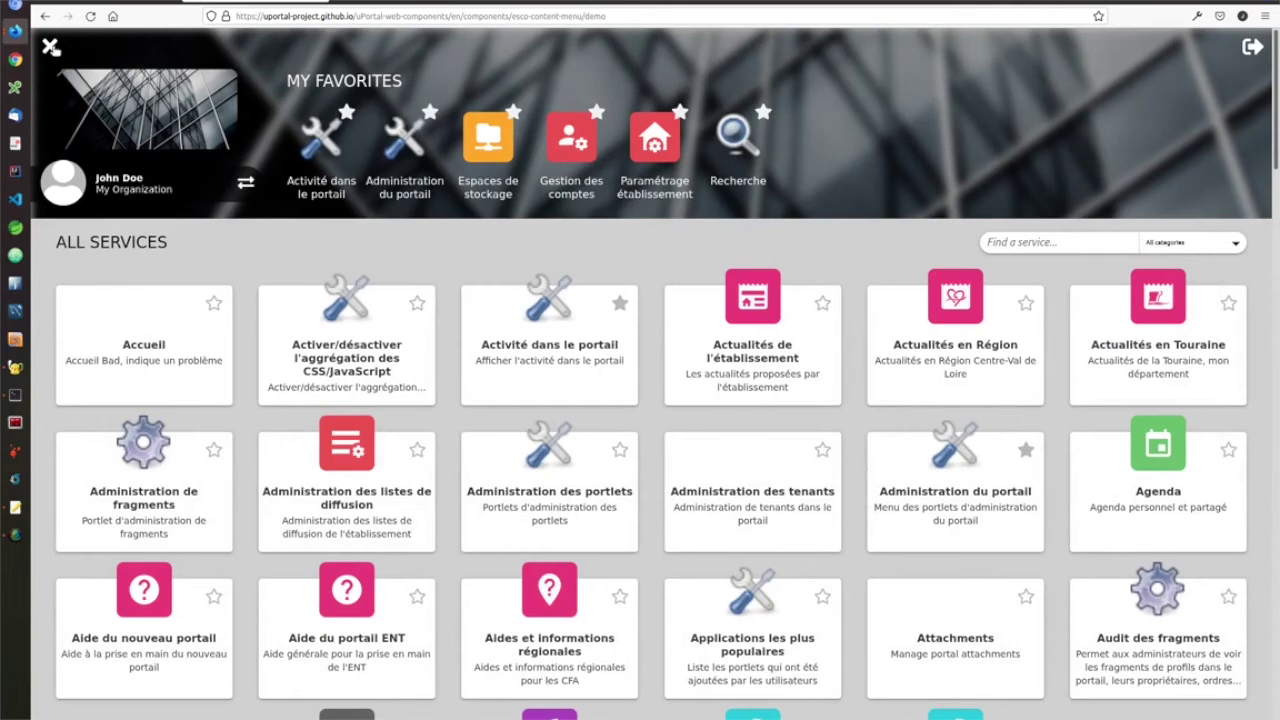
pyautogui.click(52, 46)
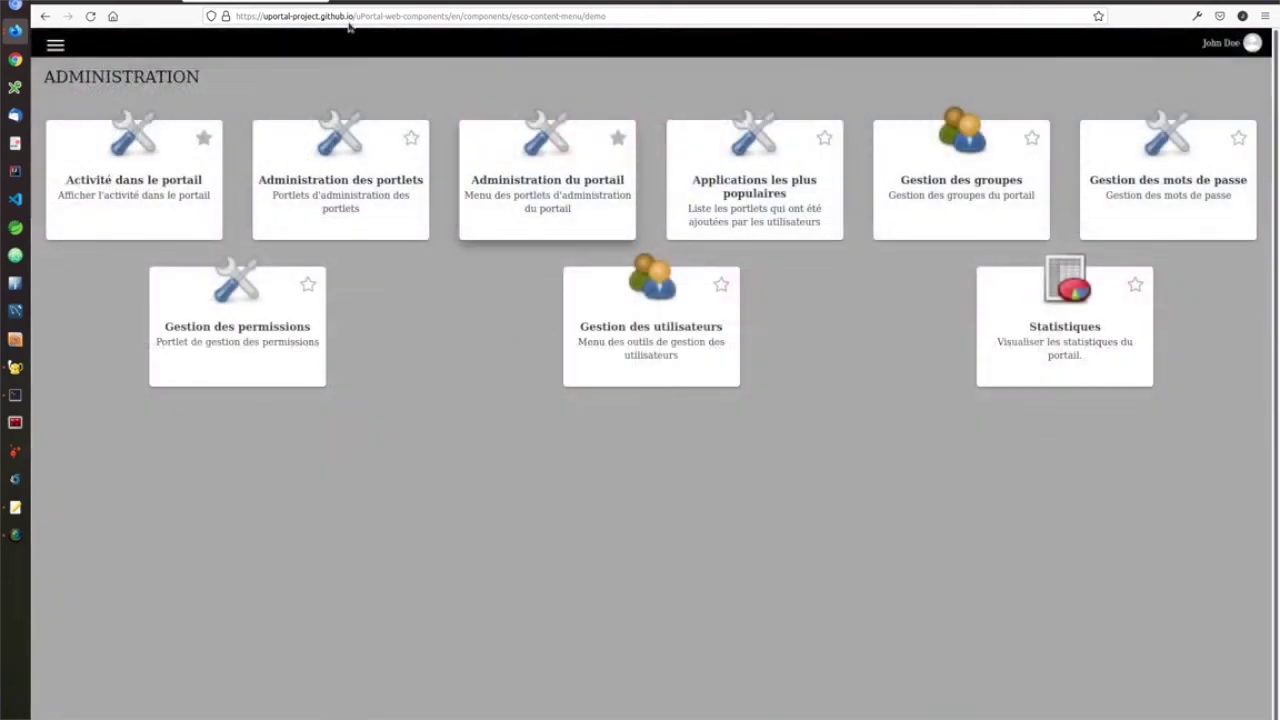
# Review the earlier git checkout, pull, merge and tomcatDeploy commands in the terminal history.
pyautogui.click(16, 398)
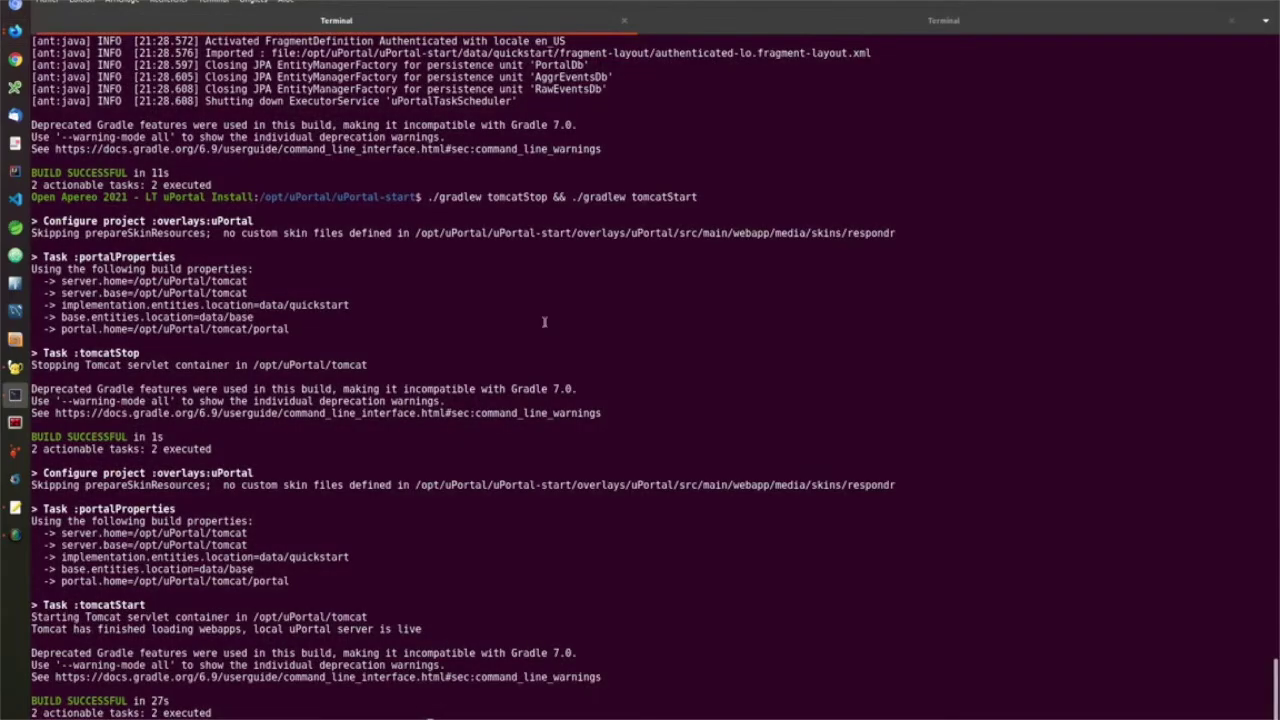
pyautogui.scroll(15, 560, 310)
pyautogui.scroll(20, 584, 295)
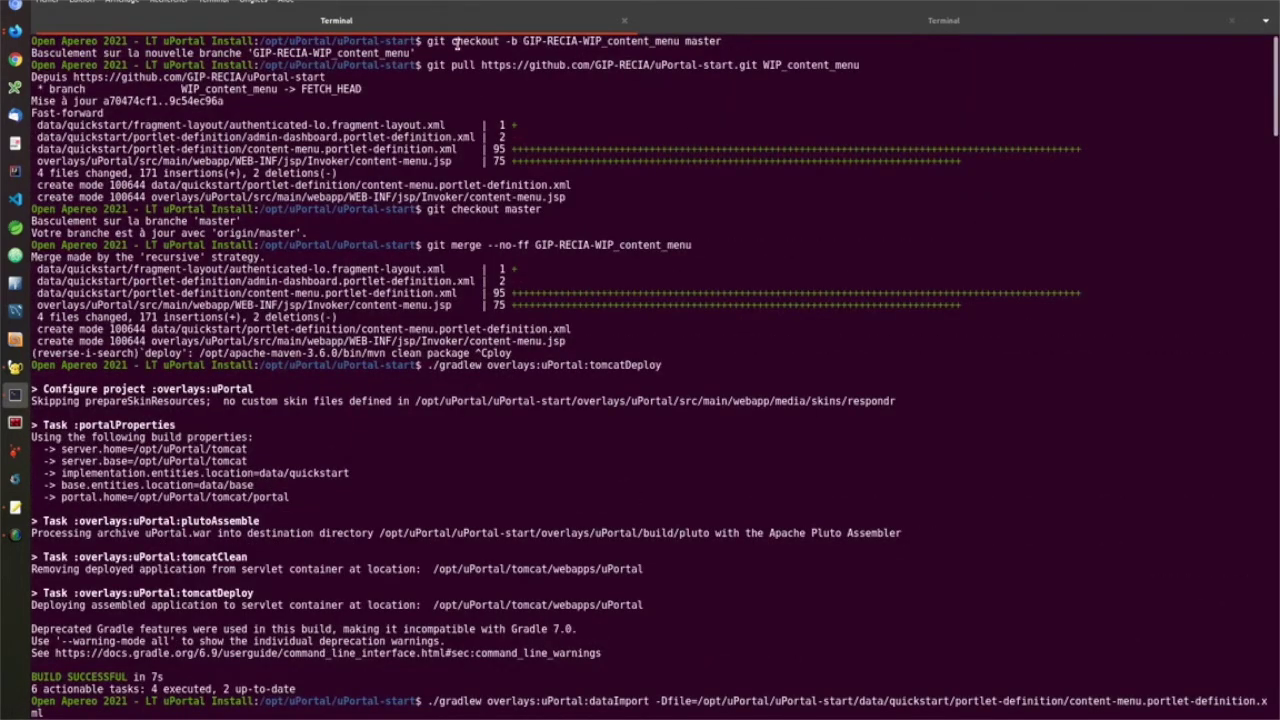
pyautogui.moveTo(427, 41); pyautogui.dragTo(724, 40)
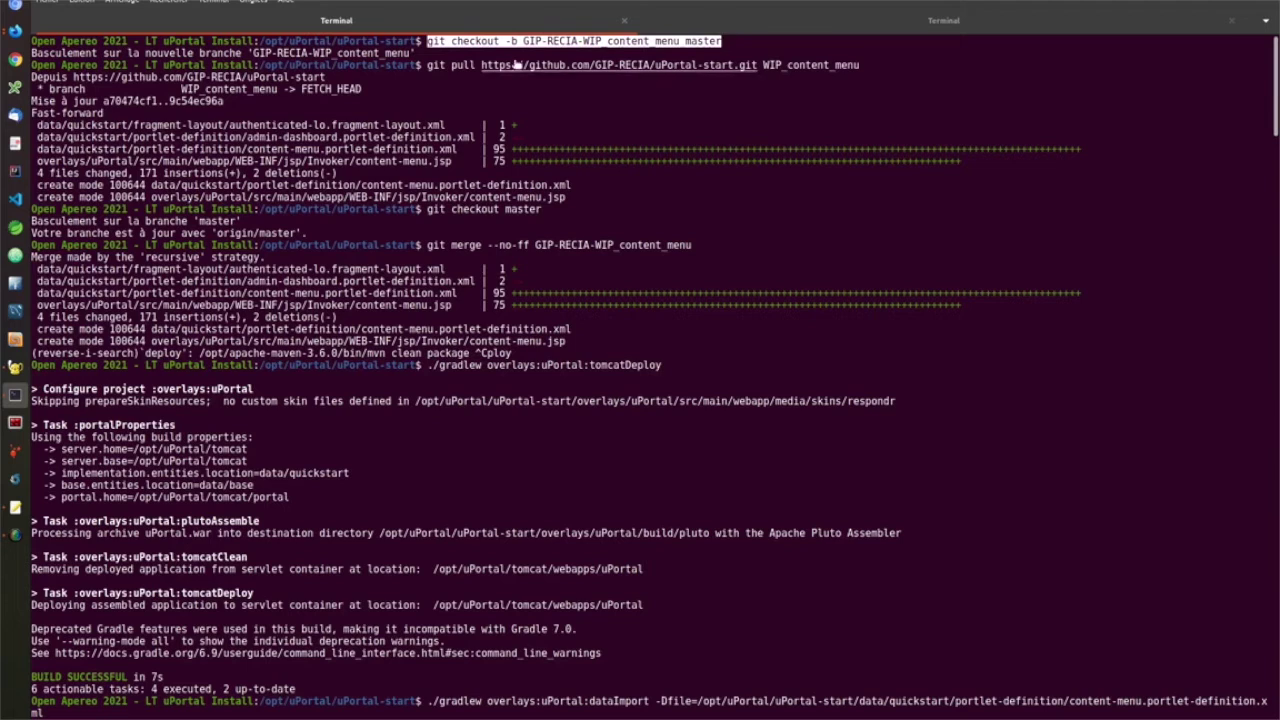
pyautogui.moveTo(428, 65); pyautogui.dragTo(948, 66)
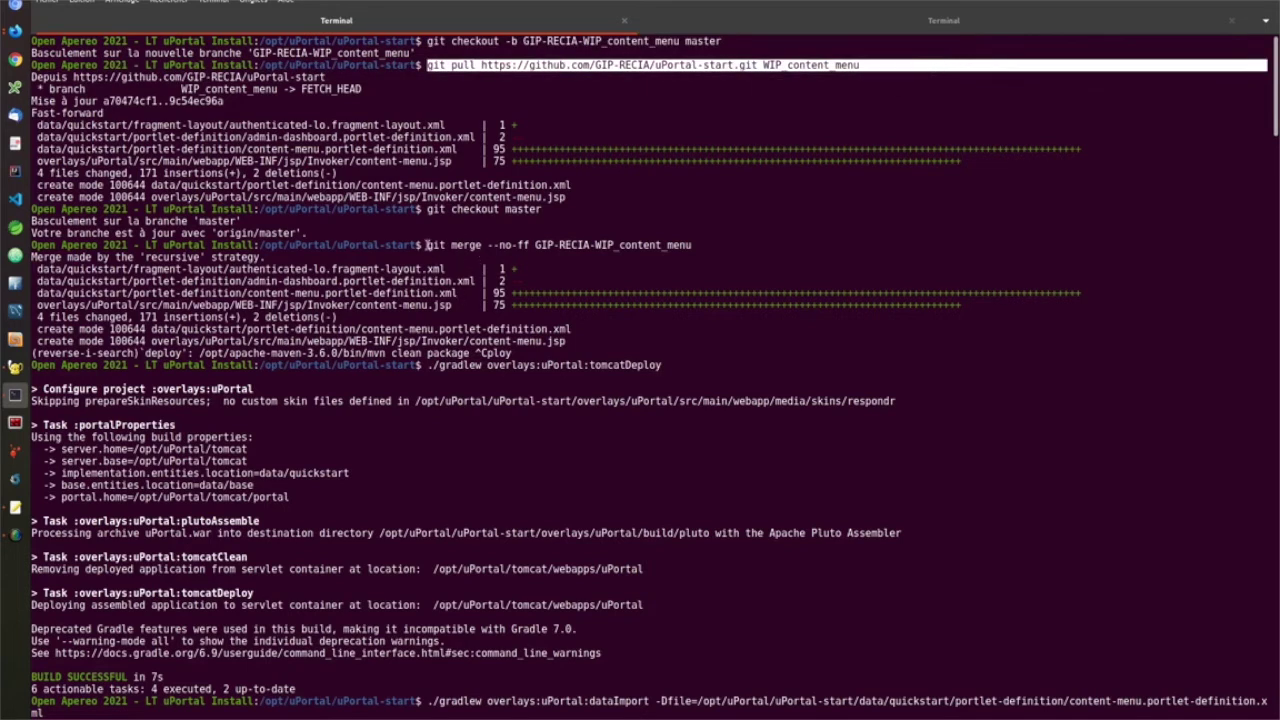
pyautogui.moveTo(427, 209); pyautogui.dragTo(542, 209)
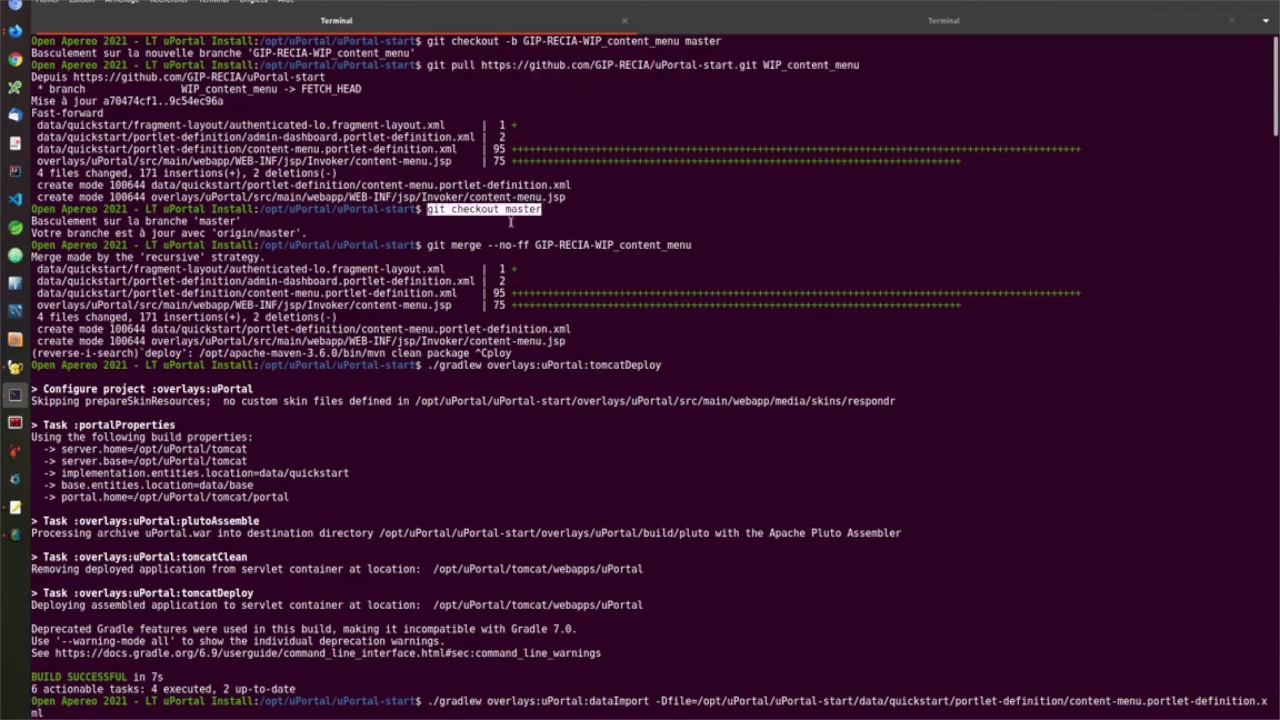
pyautogui.moveTo(427, 245); pyautogui.dragTo(693, 245)
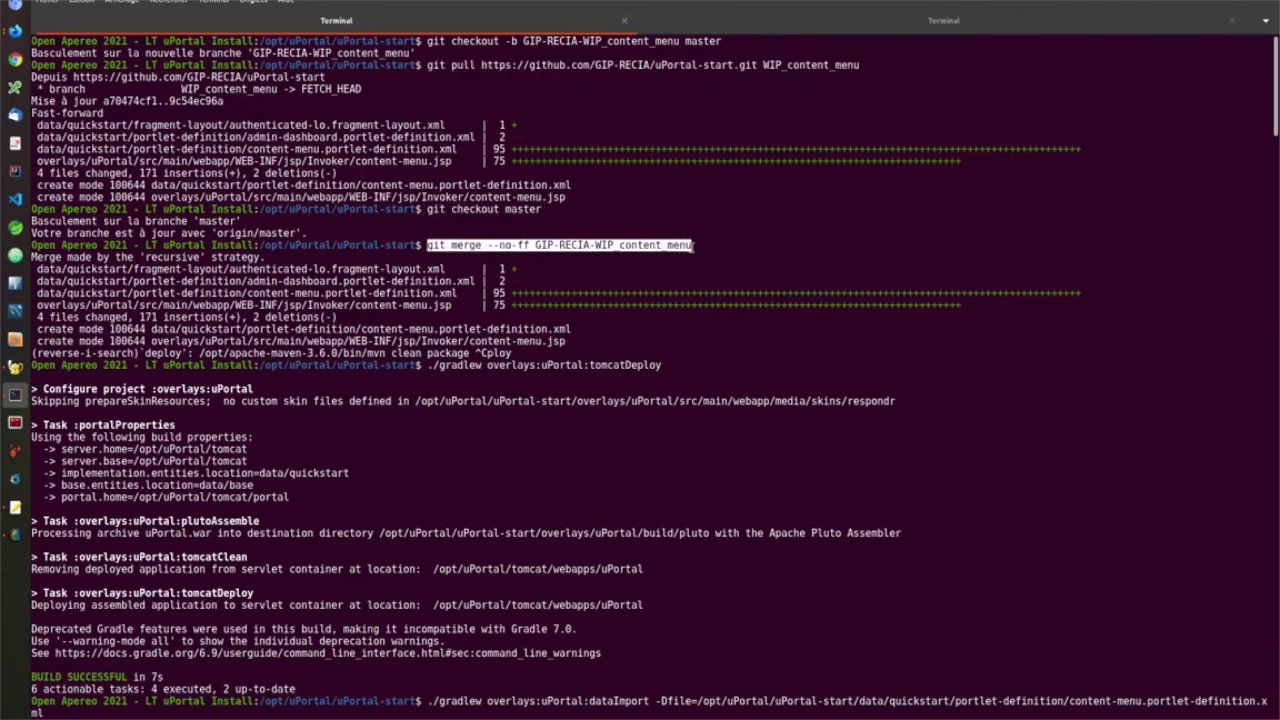
pyautogui.moveTo(37, 269); pyautogui.dragTo(465, 302)
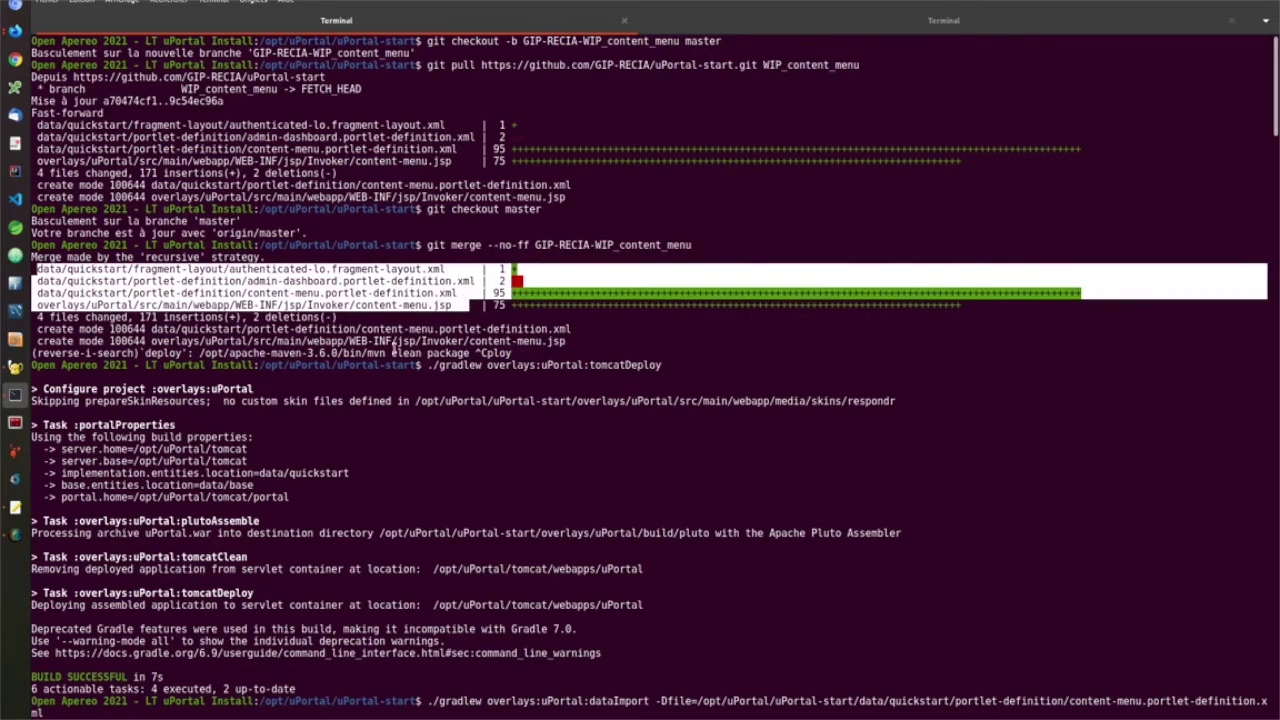
pyautogui.click(452, 367)
pyautogui.moveTo(430, 366); pyautogui.dragTo(673, 366)
pyautogui.scroll(-5, 655, 544)
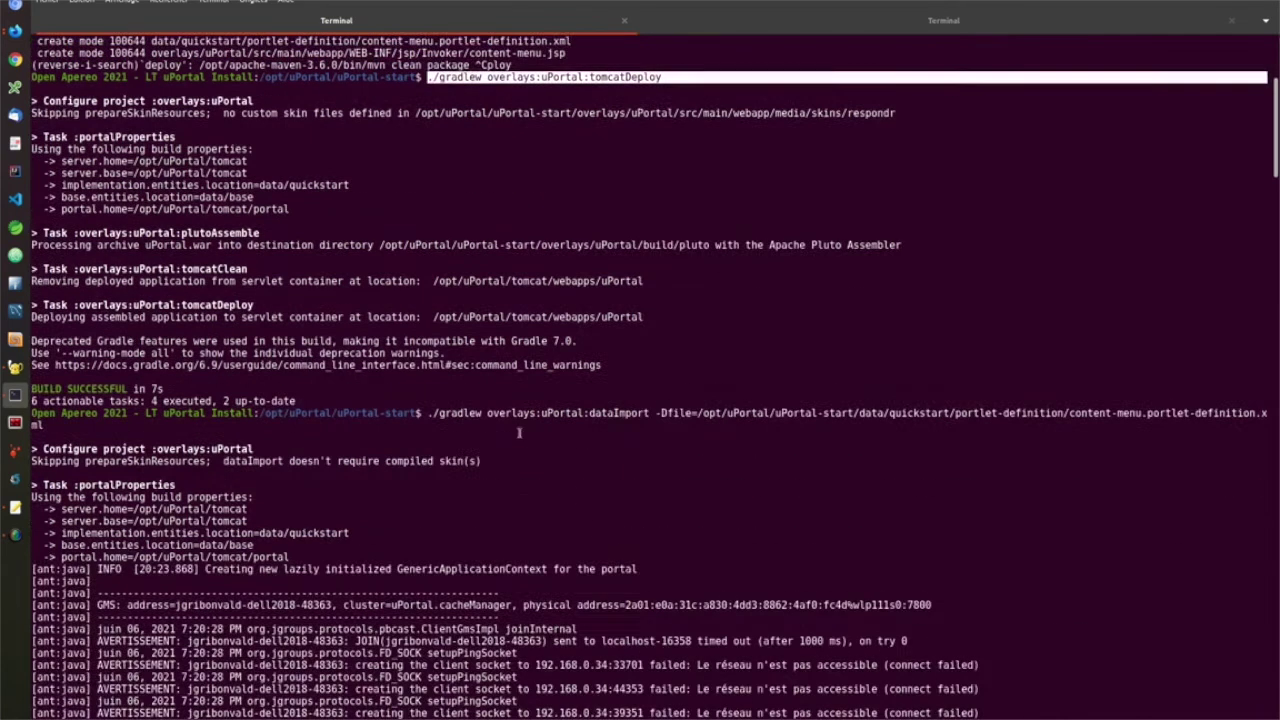
pyautogui.moveTo(428, 413); pyautogui.dragTo(441, 423)
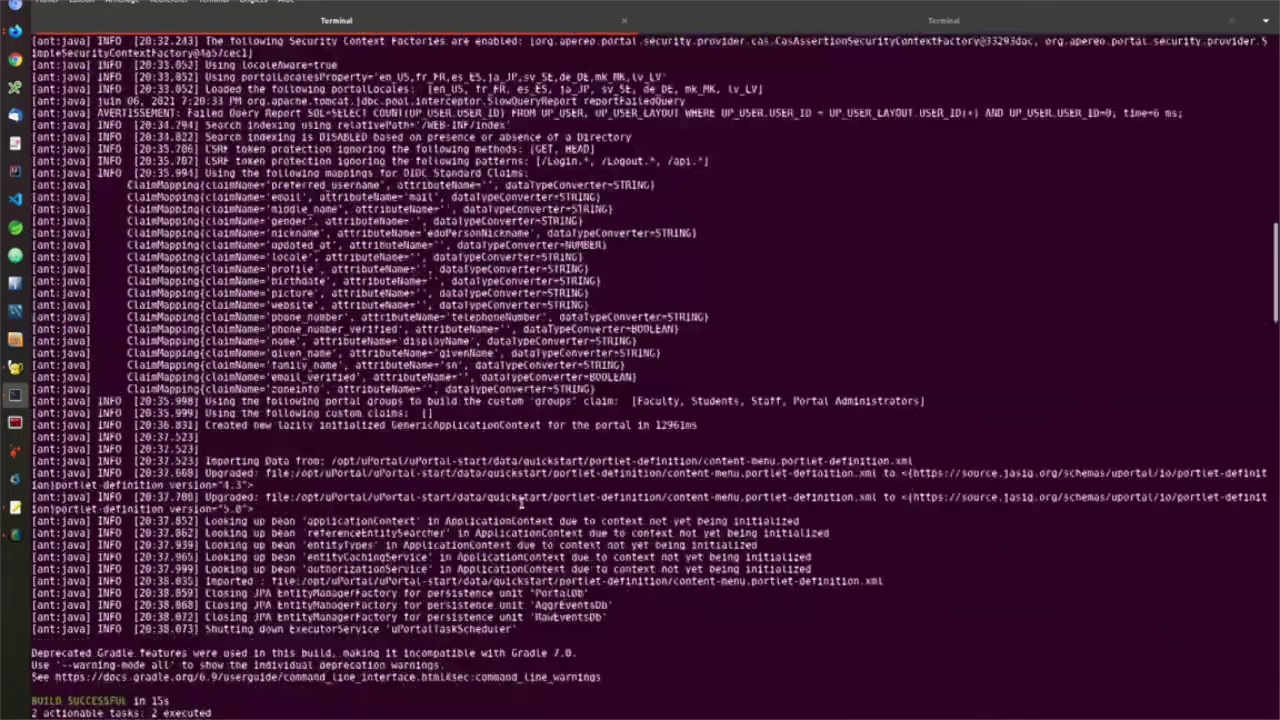
# Import admin-dashboard.portlet-definition.xml with gradle dataImport.
pyautogui.press('Up')
pyautogui.press('BackSpace')
pyautogui.press('BackSpace')
pyautogui.press('BackSpace')
pyautogui.press('BackSpace')
pyautogui.press('BackSpace')
pyautogui.press('BackSpace')
pyautogui.press('BackSpace')
pyautogui.press('BackSpace')
pyautogui.press('BackSpace')
pyautogui.press('BackSpace')
pyautogui.press('BackSpace')
pyautogui.press('BackSpace')
pyautogui.press('BackSpace')
pyautogui.press('BackSpace')
pyautogui.press('BackSpace')
pyautogui.press('BackSpace')
pyautogui.press('BackSpace')
pyautogui.press('BackSpace')
pyautogui.press('BackSpace')
pyautogui.press('BackSpace')
pyautogui.write('admin-dashboard.portlet-definition.xml')
pyautogui.press('Return')
pyautogui.moveTo(428, 437); pyautogui.dragTo(530, 456)
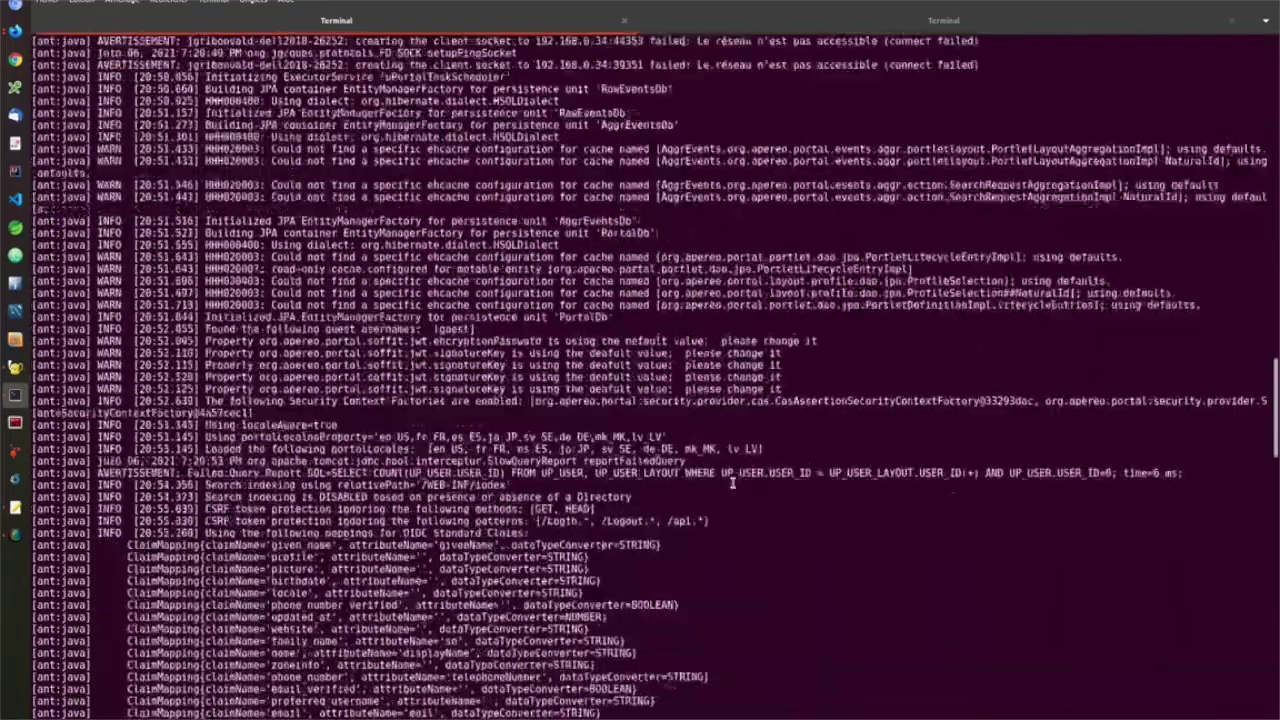
# Import fragment-layout/authenticated-lo.fragment-layout.xml, then run tomcatStop && tomcatStart.
pyautogui.press('Up')
pyautogui.press('BackSpace')
pyautogui.press('BackSpace')
pyautogui.press('BackSpace')
pyautogui.press('BackSpace')
pyautogui.press('BackSpace')
pyautogui.press('BackSpace')
pyautogui.press('BackSpace')
pyautogui.press('BackSpace')
pyautogui.press('BackSpace')
pyautogui.press('BackSpace')
pyautogui.press('BackSpace')
pyautogui.press('BackSpace')
pyautogui.press('BackSpace')
pyautogui.press('BackSpace')
pyautogui.press('BackSpace')
pyautogui.press('BackSpace')
pyautogui.press('BackSpace')
pyautogui.press('BackSpace')
pyautogui.press('BackSpace')
pyautogui.press('BackSpace')
pyautogui.write('fragment-layout/authenticated-lo.fragment-layout.xml')
pyautogui.press('Return')
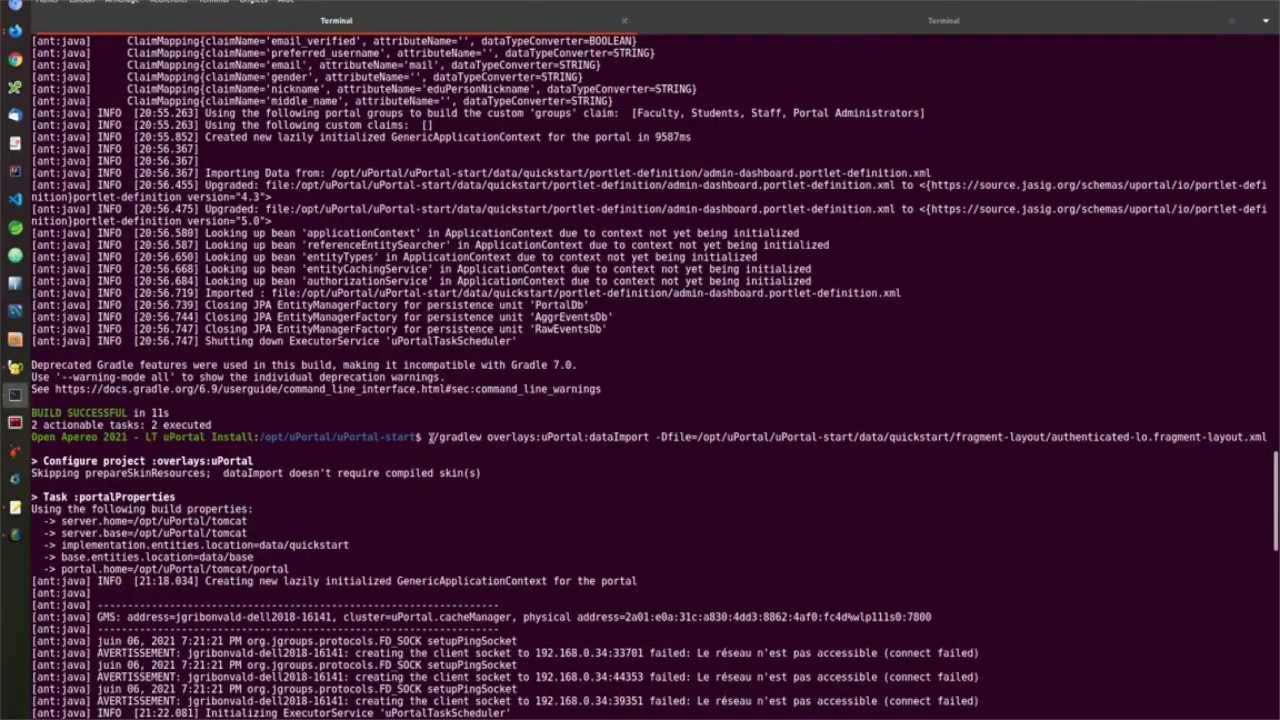
pyautogui.moveTo(428, 440); pyautogui.dragTo(440, 450)
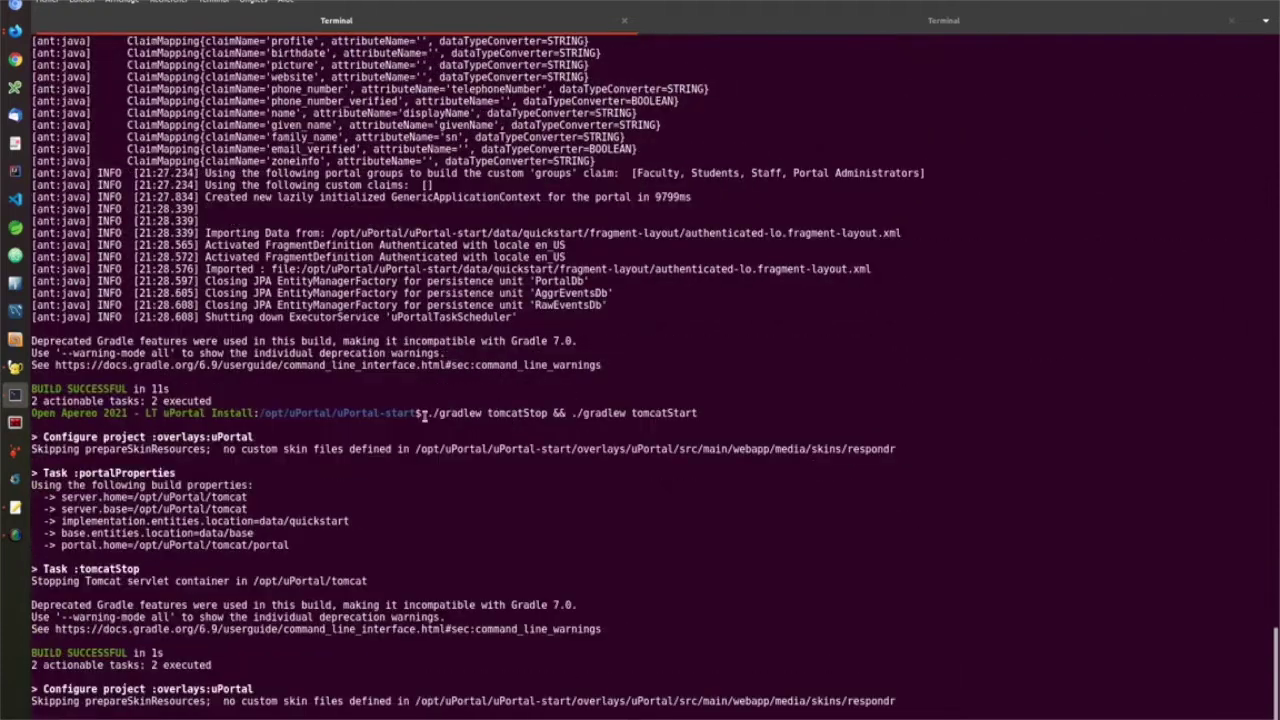
pyautogui.moveTo(424, 415); pyautogui.dragTo(701, 413)
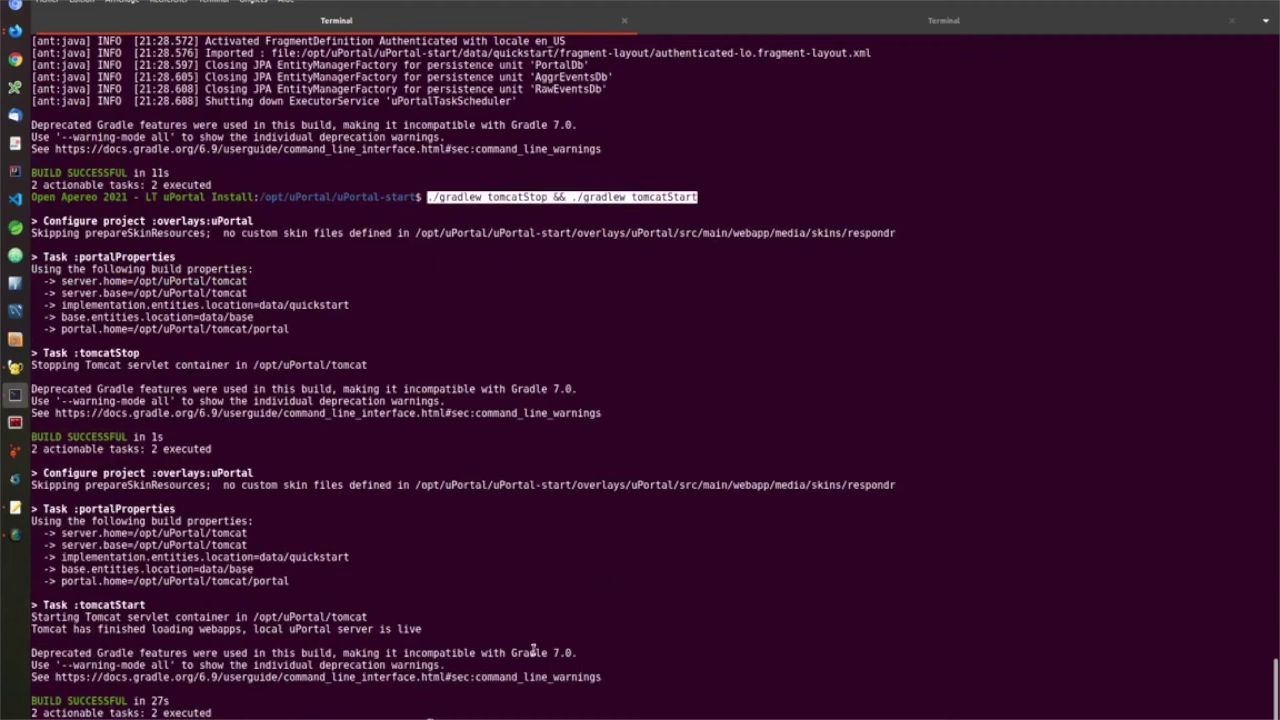
# Open the favorites and services overview on the local uPortal dashboard.
pyautogui.click(22, 36)
pyautogui.click(110, 150)
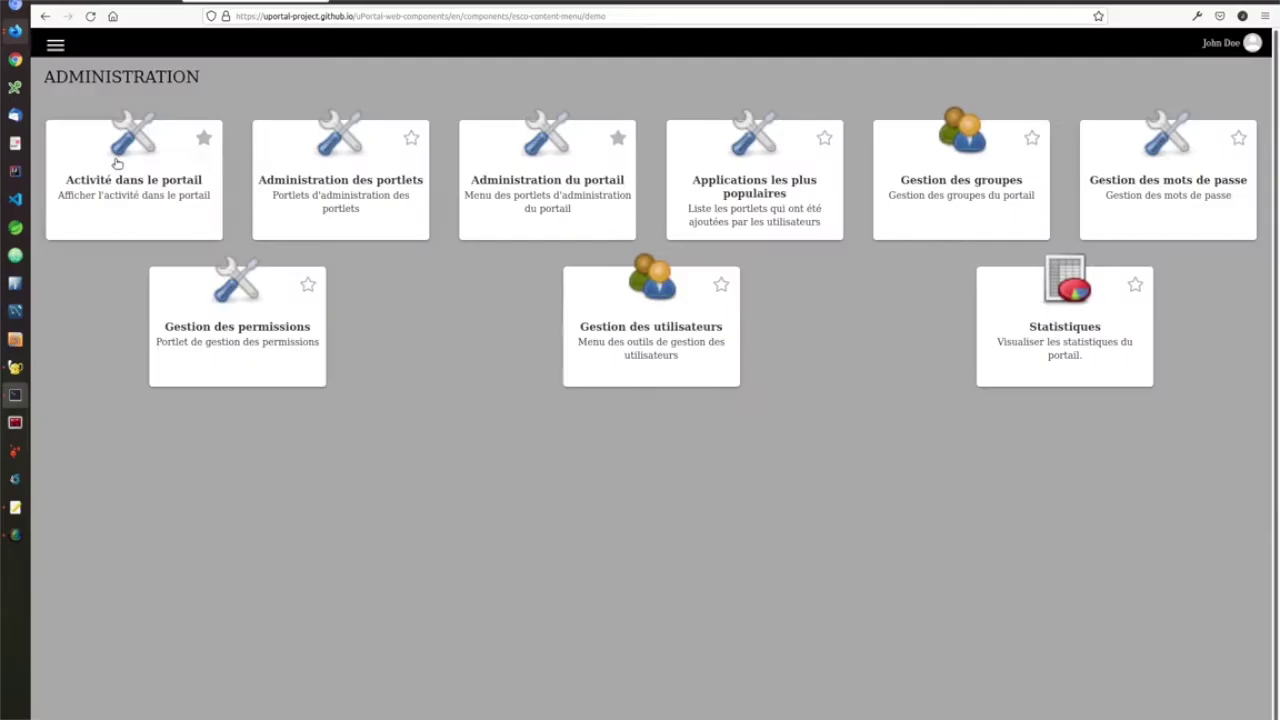
pyautogui.click(110, 3)
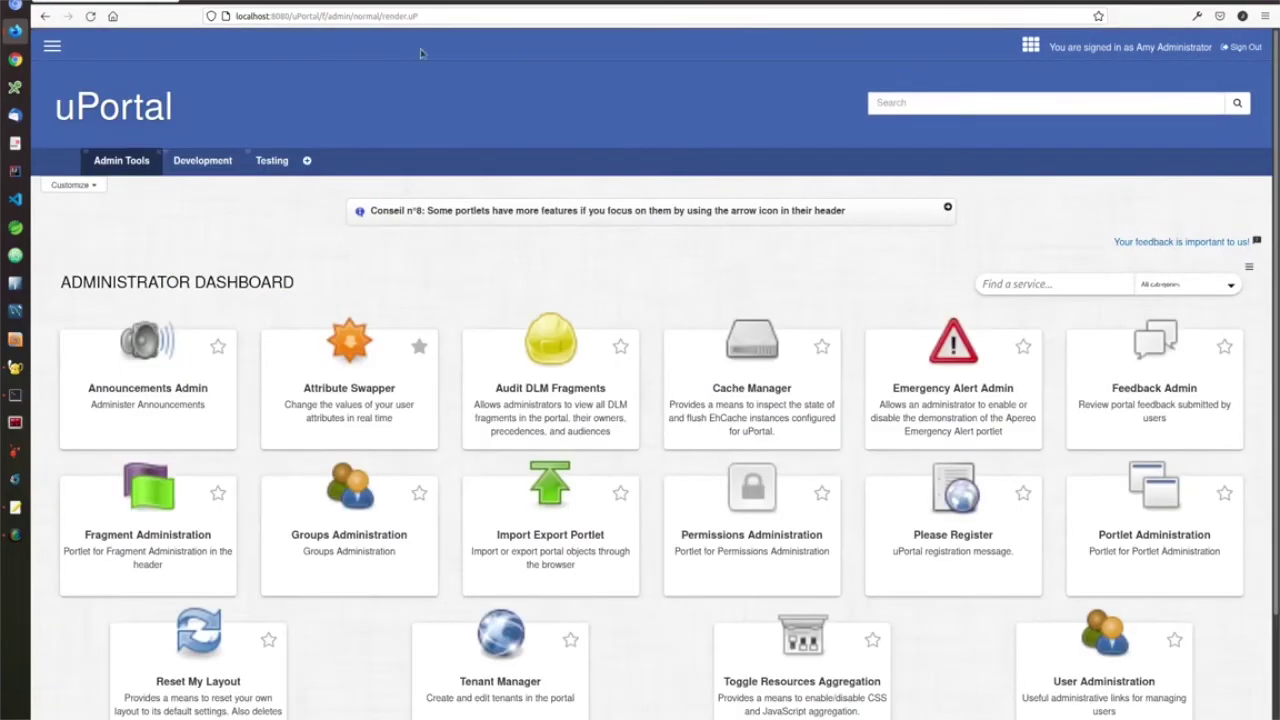
pyautogui.click(50, 48)
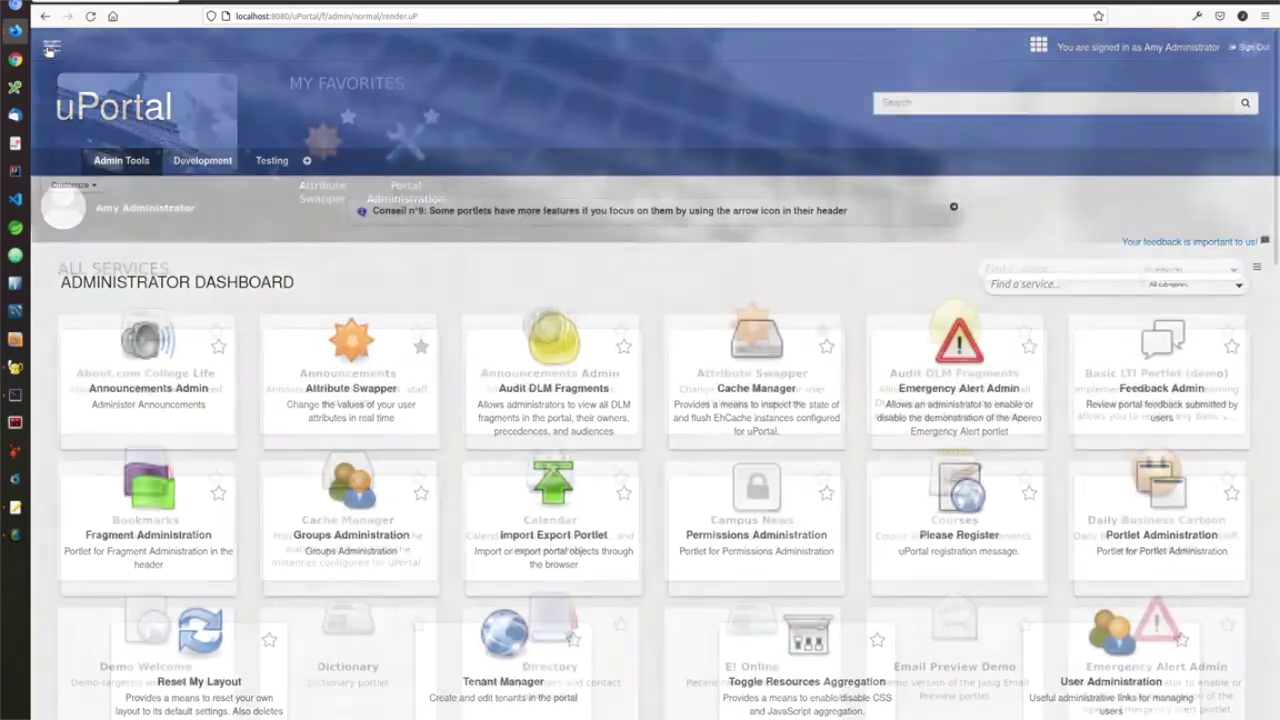
pyautogui.scroll(-5, 676, 298)
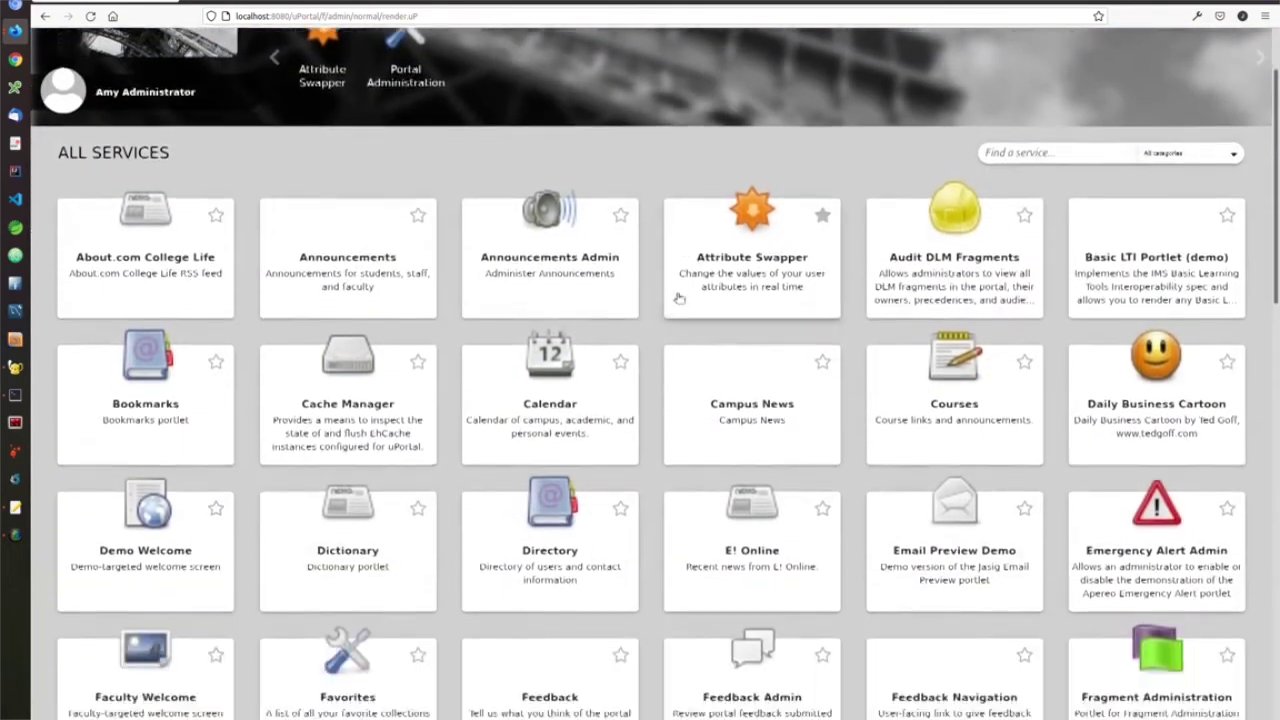
pyautogui.scroll(3, 666, 309)
pyautogui.scroll(2, 666, 309)
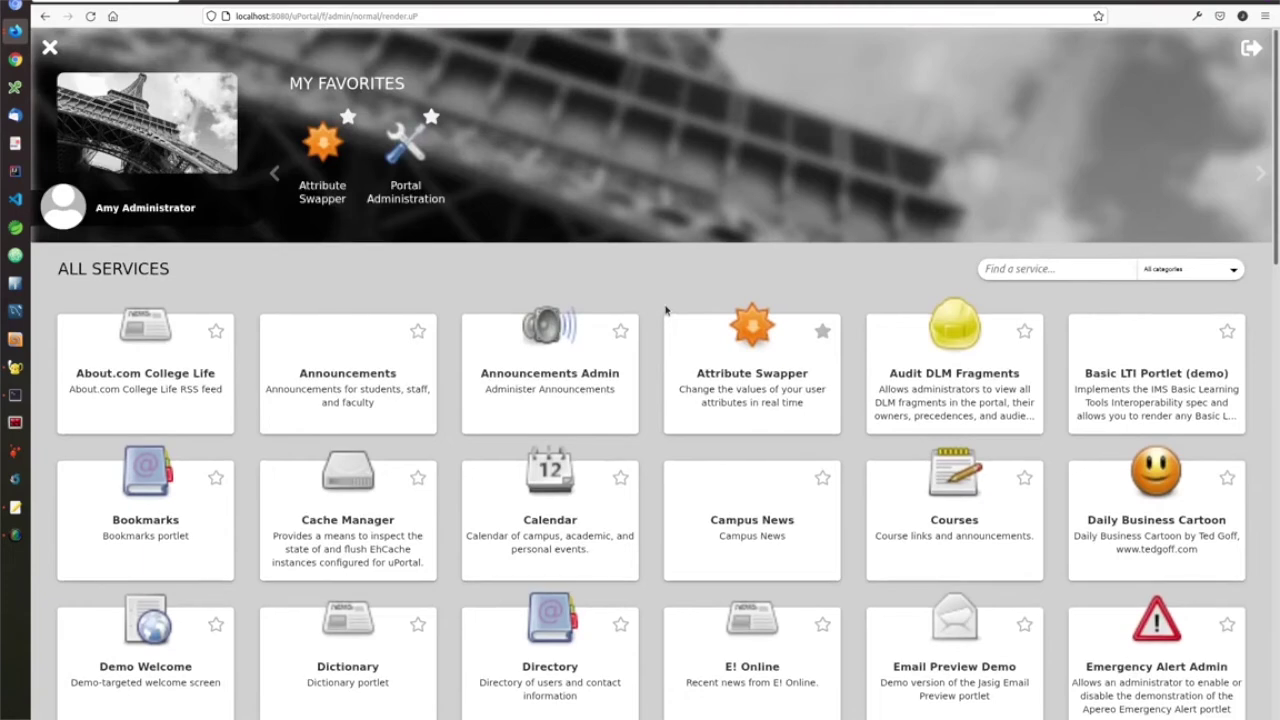
# Star Bookmarks as a favorite, leaving Announcements unstarred, then return to Terminal.
pyautogui.click(418, 331)
pyautogui.click(419, 333)
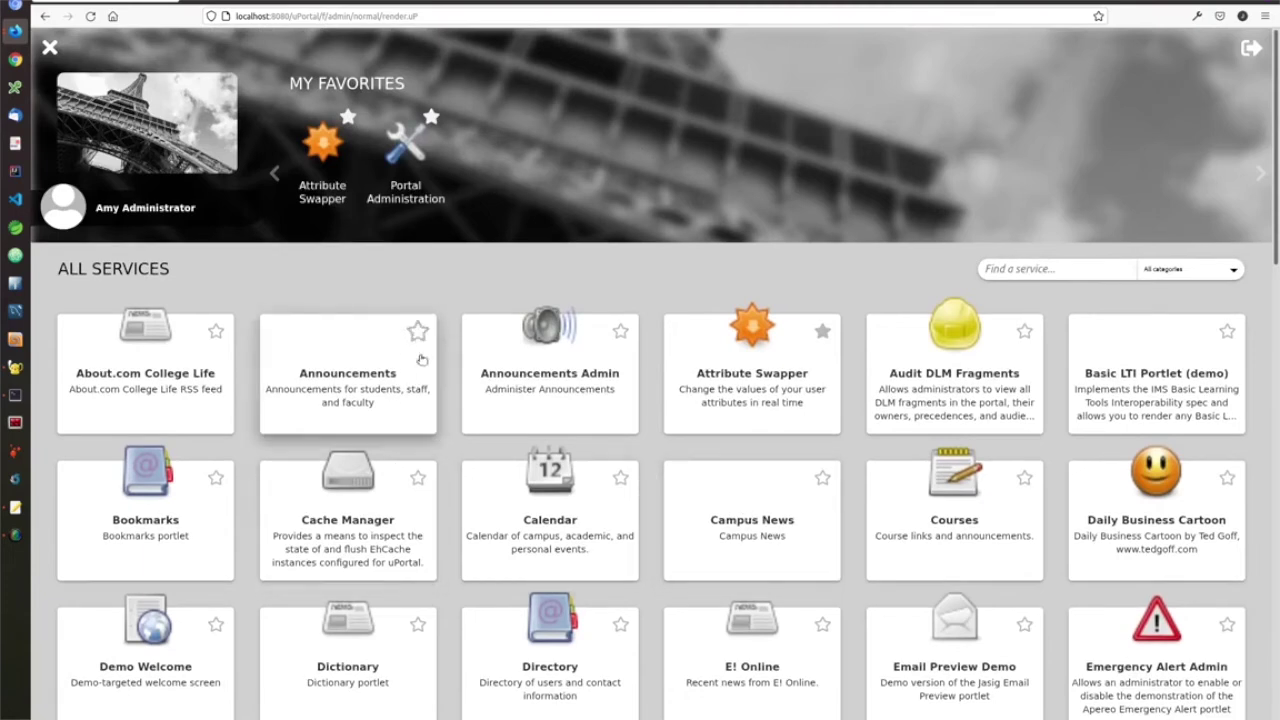
pyautogui.click(216, 478)
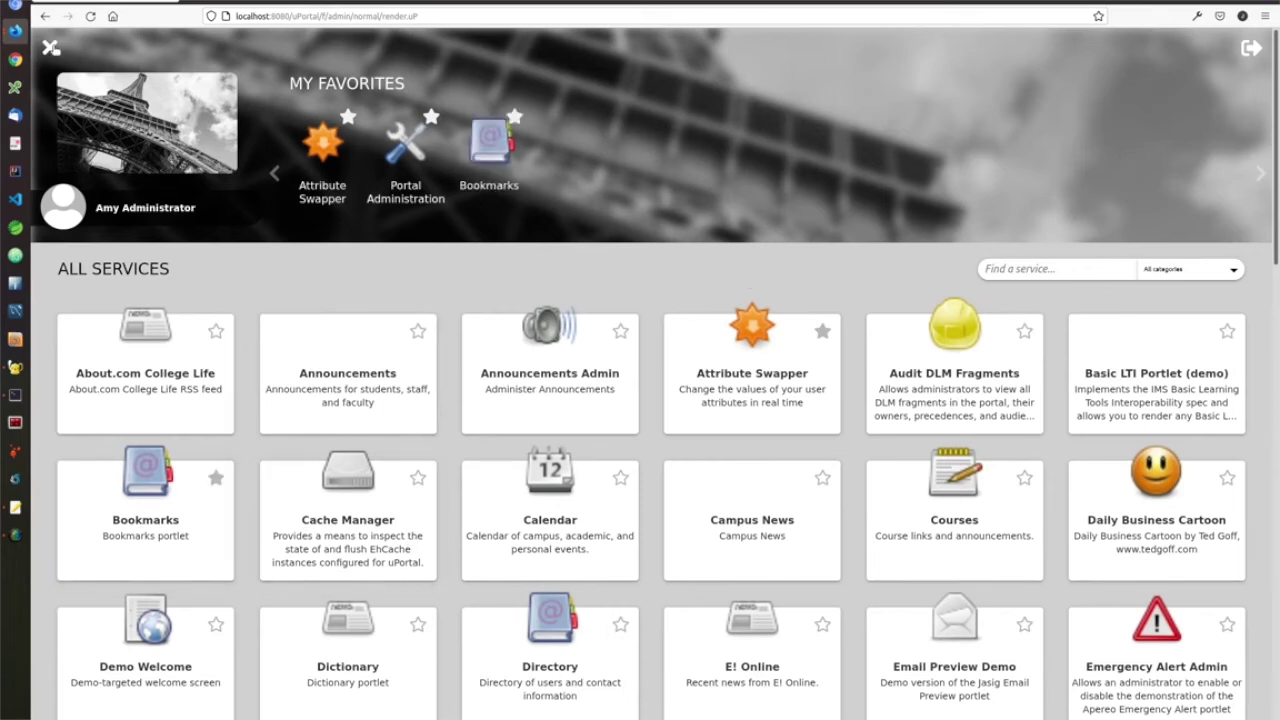
pyautogui.click(51, 48)
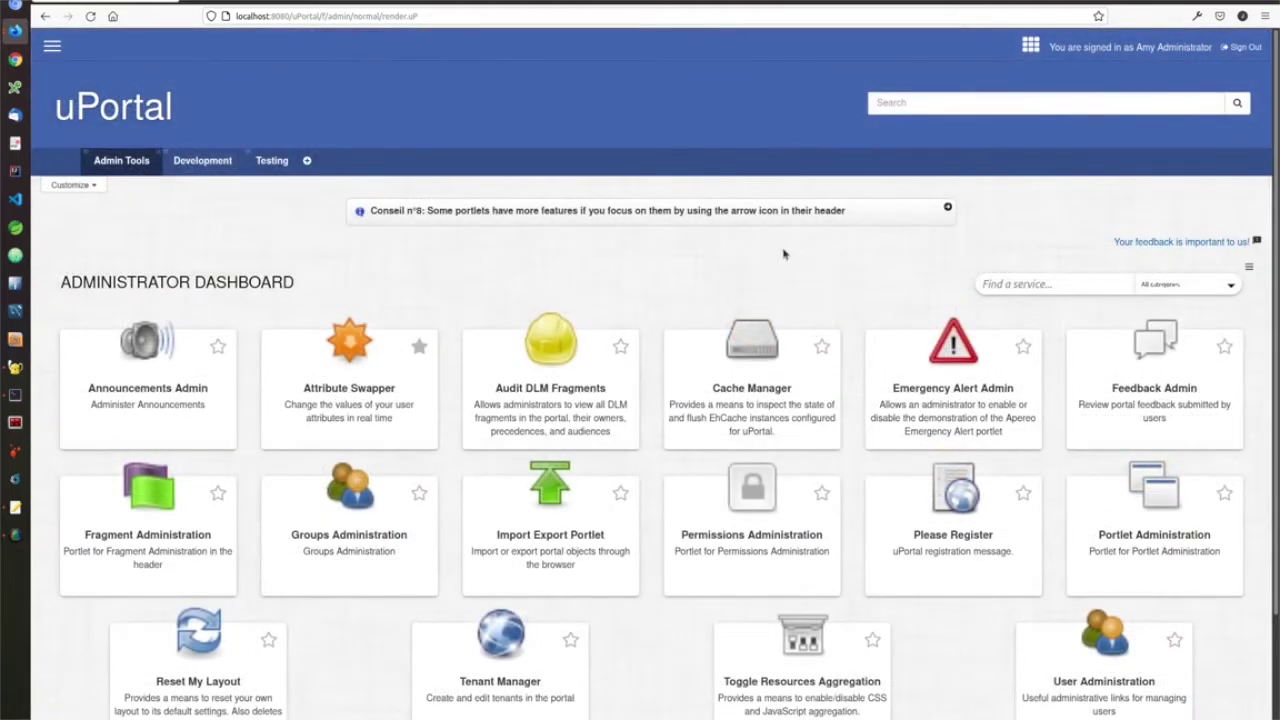
pyautogui.click(15, 395)
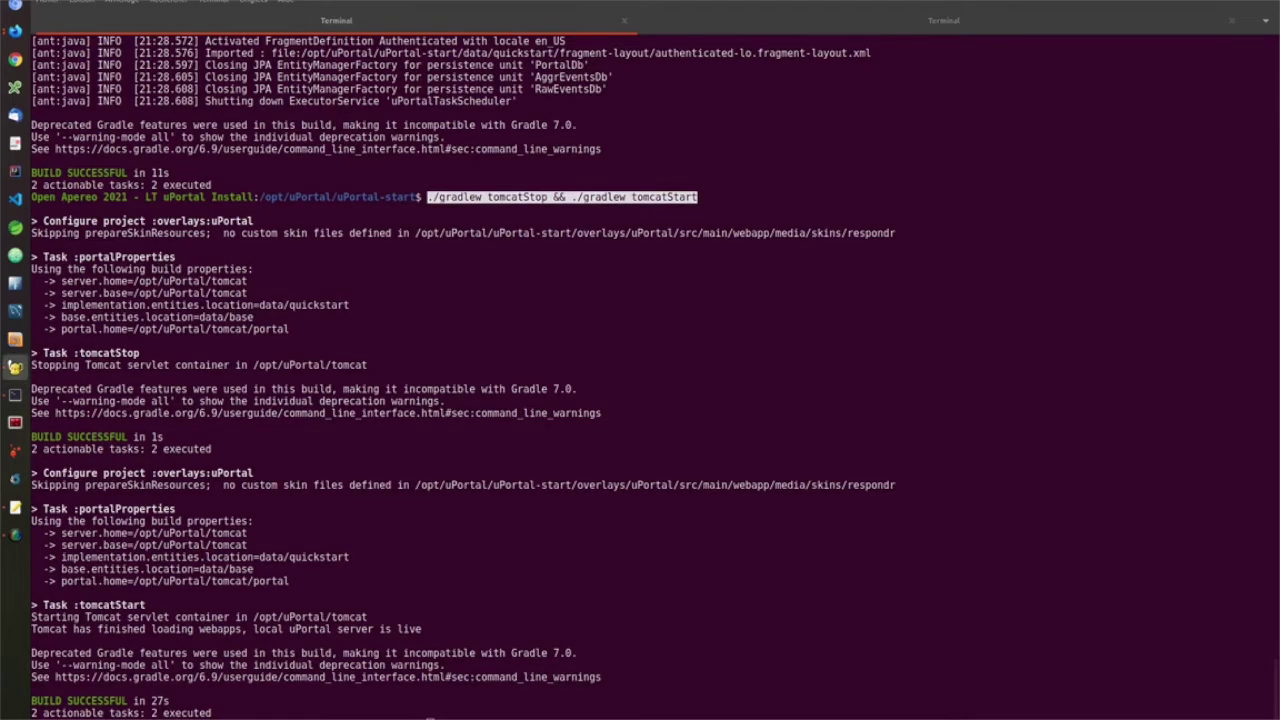
# Change the portlet-api-url query from the Administration category to favorite=true.
pyautogui.click(430, 717)
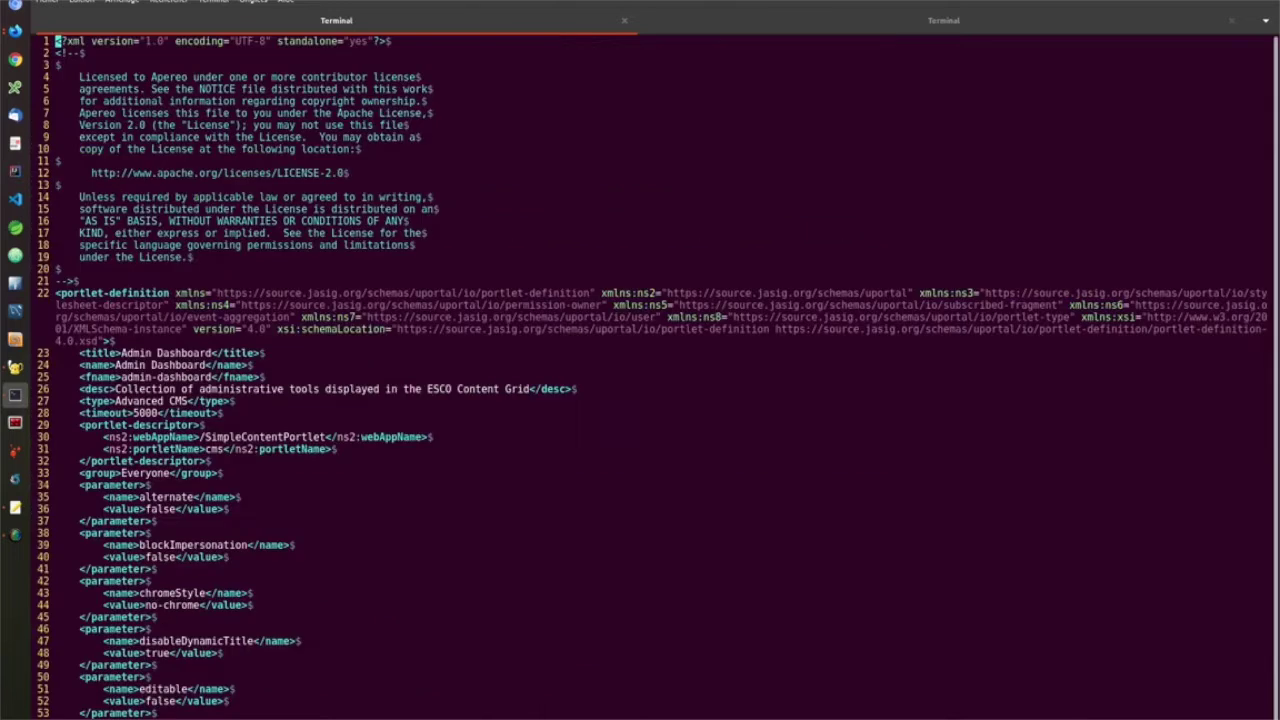
pyautogui.hotkey('ctrl', 'f')
pyautogui.press('j')
pyautogui.press('j')
pyautogui.press('j')
pyautogui.press('j')
pyautogui.press('j')
pyautogui.press('j')
pyautogui.press('j')
pyautogui.press('j')
pyautogui.press('j')
pyautogui.press('j')
pyautogui.press('j')
pyautogui.press('j')
pyautogui.press('j')
pyautogui.press('j')
pyautogui.press('j')
pyautogui.press('j')
pyautogui.press('j')
pyautogui.press('j')
pyautogui.press('j')
pyautogui.press('j')
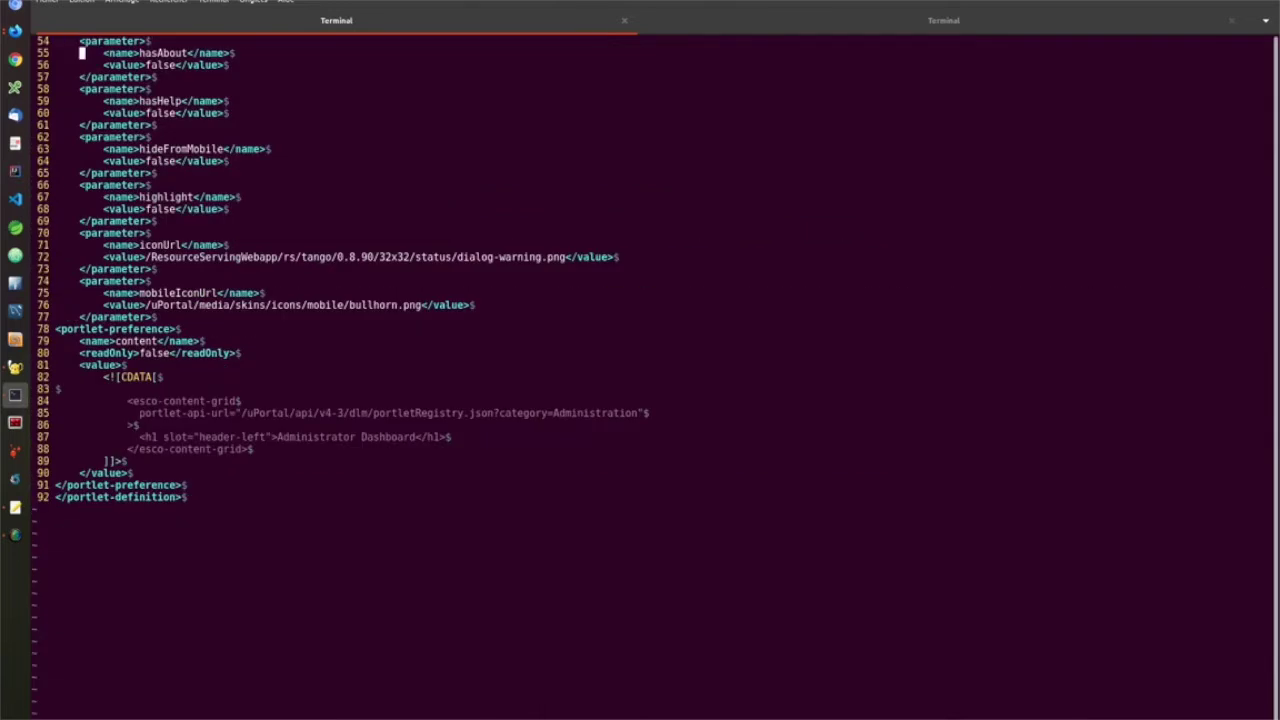
pyautogui.press('l')
pyautogui.press('l')
pyautogui.press('l')
pyautogui.press('l')
pyautogui.press('l')
pyautogui.press('l')
pyautogui.press('l')
pyautogui.press('l')
pyautogui.press('l')
pyautogui.press('l')
pyautogui.press('l')
pyautogui.press('l')
pyautogui.press('l')
pyautogui.press('l')
pyautogui.press('l')
pyautogui.press('l')
pyautogui.press('l')
pyautogui.press('l')
pyautogui.press('l')
pyautogui.press('l')
pyautogui.press('l')
pyautogui.press('l')
pyautogui.press('l')
pyautogui.press('l')
pyautogui.press('l')
pyautogui.press('l')
pyautogui.press('l')
pyautogui.press('l')
pyautogui.press('l')
pyautogui.press('l')
pyautogui.press('l')
pyautogui.press('l')
pyautogui.press('l')
pyautogui.press('l')
pyautogui.press('l')
pyautogui.press('l')
pyautogui.press('l')
pyautogui.press('l')
pyautogui.press('l')
pyautogui.press('l')
pyautogui.press('x')
pyautogui.press('x')
pyautogui.press('x')
pyautogui.press('x')
pyautogui.press('x')
pyautogui.press('x')
pyautogui.press('x')
pyautogui.press('x')
pyautogui.press('x')
pyautogui.press('x')
pyautogui.press('x')
pyautogui.press('x')
pyautogui.press('x')
pyautogui.press('x')
pyautogui.press('x')
pyautogui.press('x')
pyautogui.press('x')
pyautogui.press('x')
pyautogui.press('x')
pyautogui.press('x')
pyautogui.press('x')
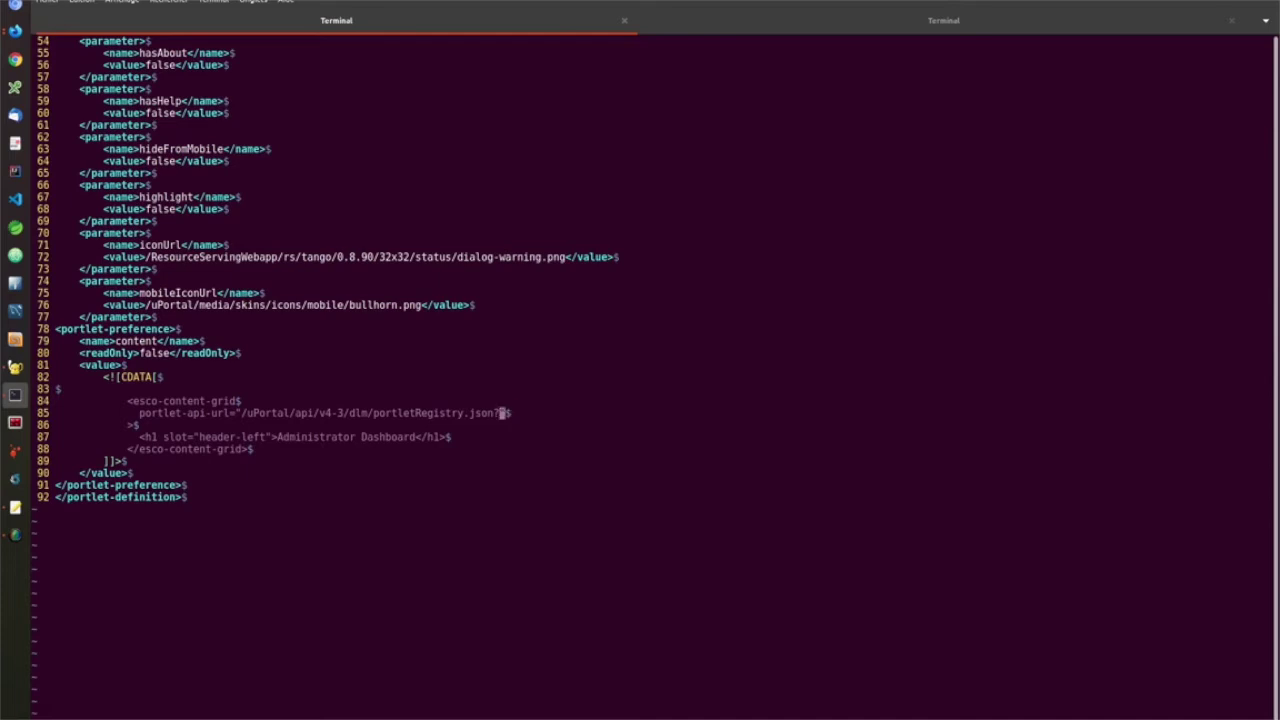
pyautogui.write('istry.json?category=All categories')
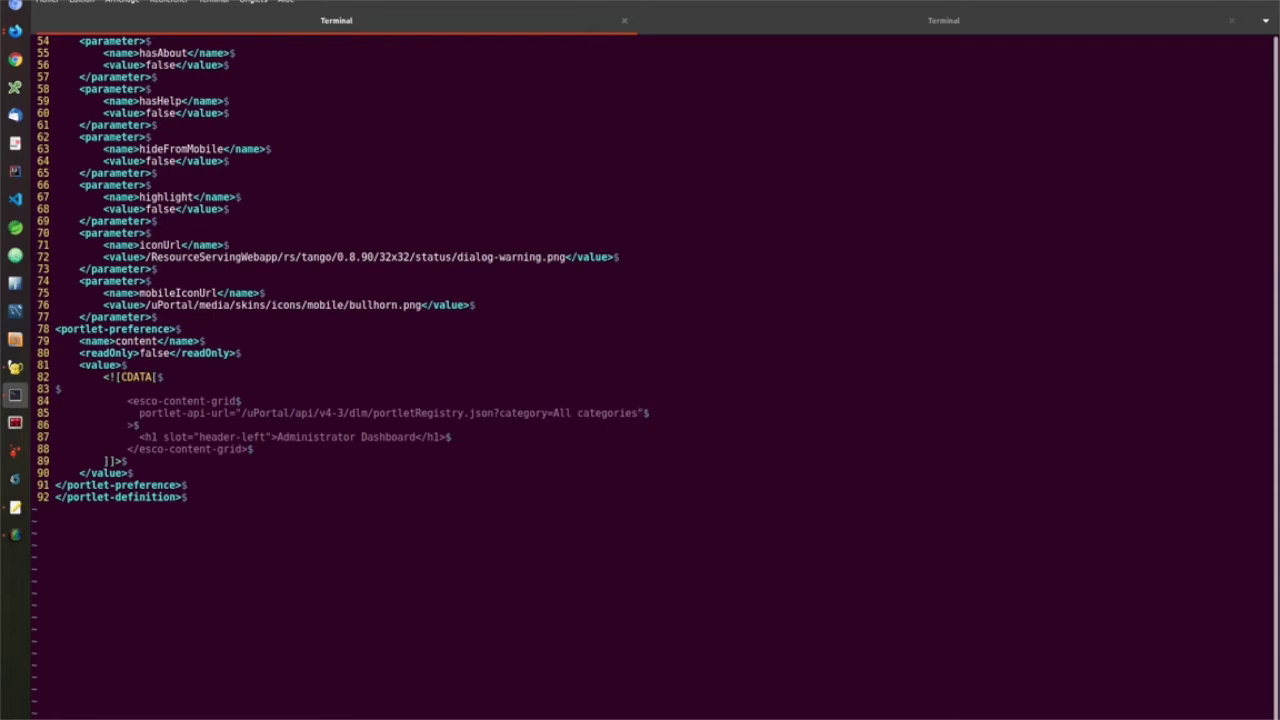
pyautogui.press('BackSpace')
pyautogui.press('BackSpace')
pyautogui.press('BackSpace')
pyautogui.press('BackSpace')
pyautogui.press('BackSpace')
pyautogui.press('BackSpace')
pyautogui.press('BackSpace')
pyautogui.press('BackSpace')
pyautogui.press('BackSpace')
pyautogui.press('BackSpace')
pyautogui.press('BackSpace')
pyautogui.press('BackSpace')
pyautogui.press('BackSpace')
pyautogui.press('BackSpace')
pyautogui.press('BackSpace')
pyautogui.press('BackSpace')
pyautogui.press('BackSpace')
pyautogui.press('BackSpace')
pyautogui.press('BackSpace')
pyautogui.press('BackSpace')
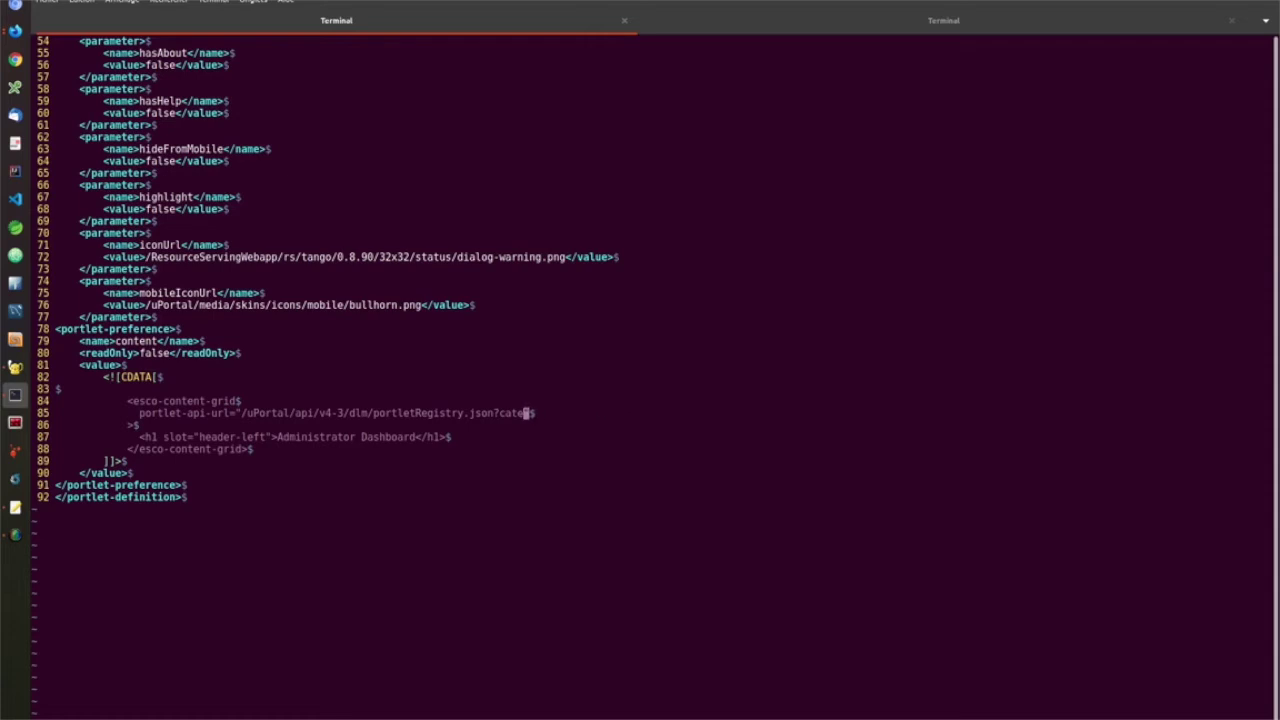
pyautogui.press('BackSpace')
pyautogui.write('favorite=true')
# Retitle the dashboard heading to 'All favorites'.
pyautogui.press('Down')
pyautogui.press('Left')
pyautogui.press('Left')
pyautogui.press('Left')
pyautogui.press('Left')
pyautogui.press('Left')
pyautogui.press('BackSpace')
pyautogui.press('BackSpace')
pyautogui.press('BackSpace')
pyautogui.press('BackSpace')
pyautogui.press('BackSpace')
pyautogui.press('BackSpace')
pyautogui.press('BackSpace')
pyautogui.press('BackSpace')
pyautogui.press('BackSpace')
pyautogui.press('BackSpace')
pyautogui.press('BackSpace')
pyautogui.press('BackSpace')
pyautogui.press('BackSpace')
pyautogui.press('BackSpace')
pyautogui.press('BackSpace')
pyautogui.press('BackSpace')
pyautogui.press('BackSpace')
pyautogui.press('BackSpace')
pyautogui.press('BackSpace')
pyautogui.press('BackSpace')
pyautogui.press('BackSpace')
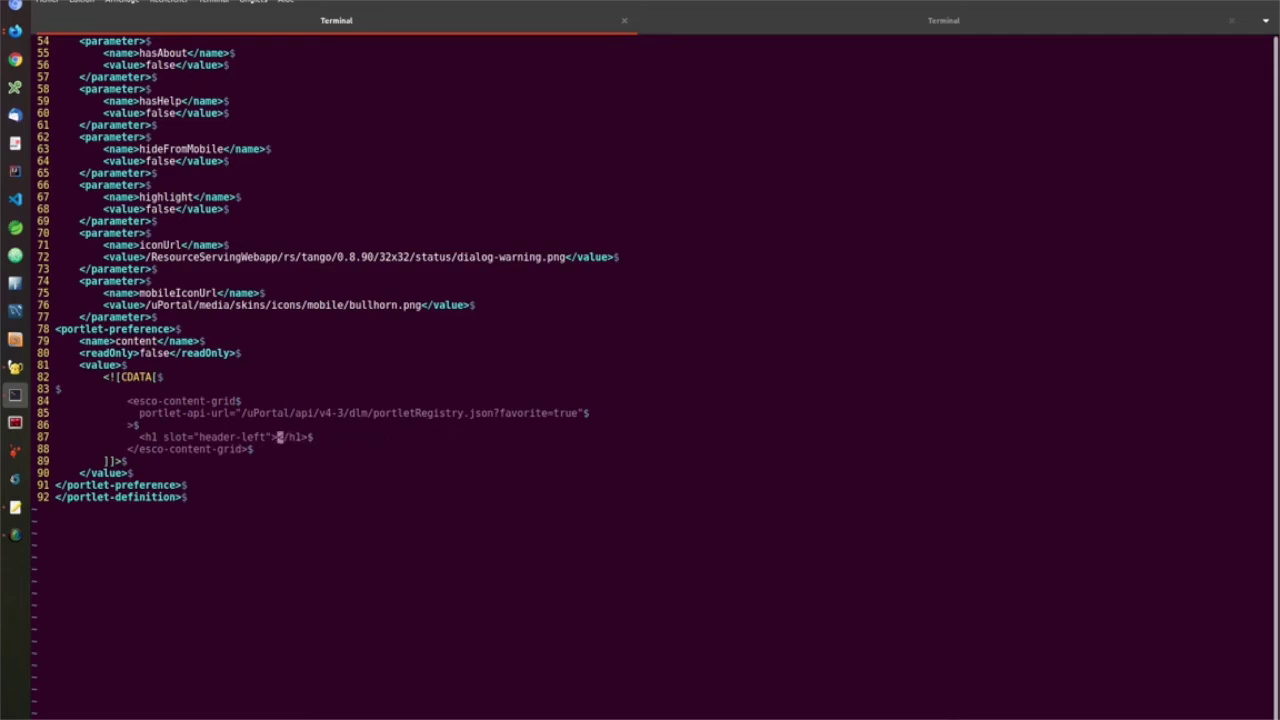
pyautogui.write('All favorites')
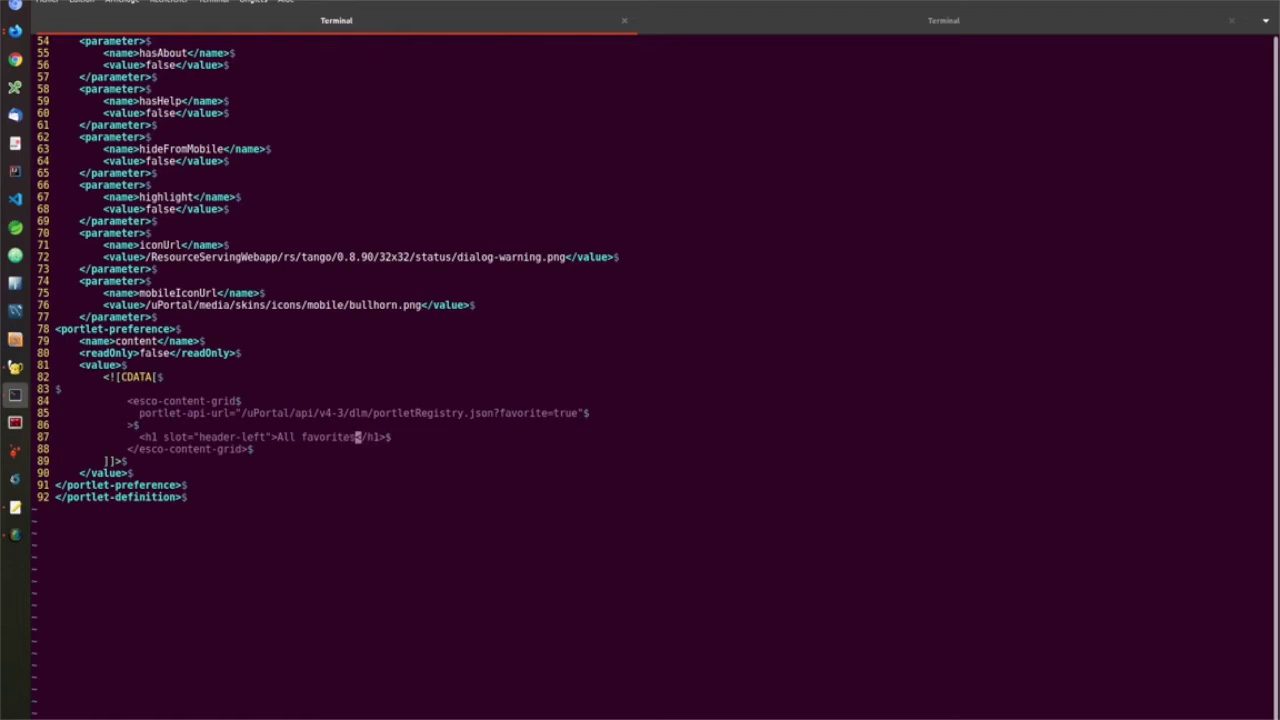
pyautogui.press('Escape')
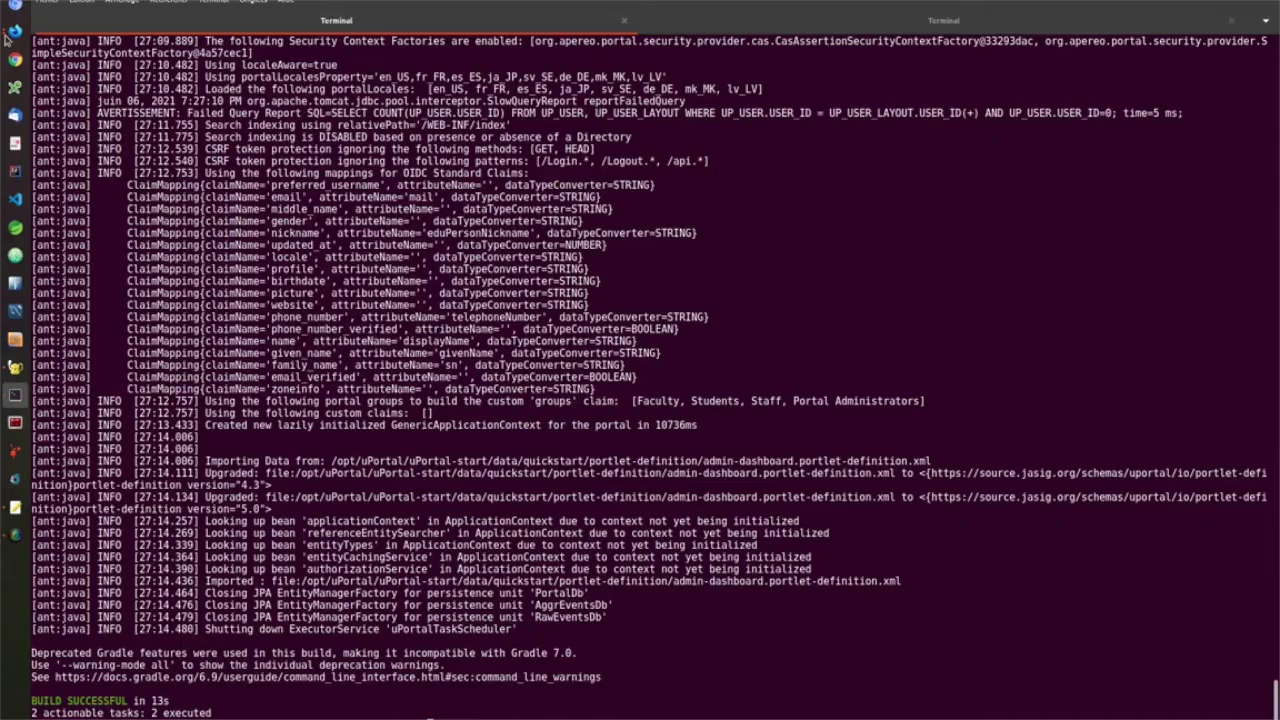
# Compare the favorites menu with the new All favorites grid, then return to Terminal.
pyautogui.moveTo(10, 36)
pyautogui.click(138, 170)
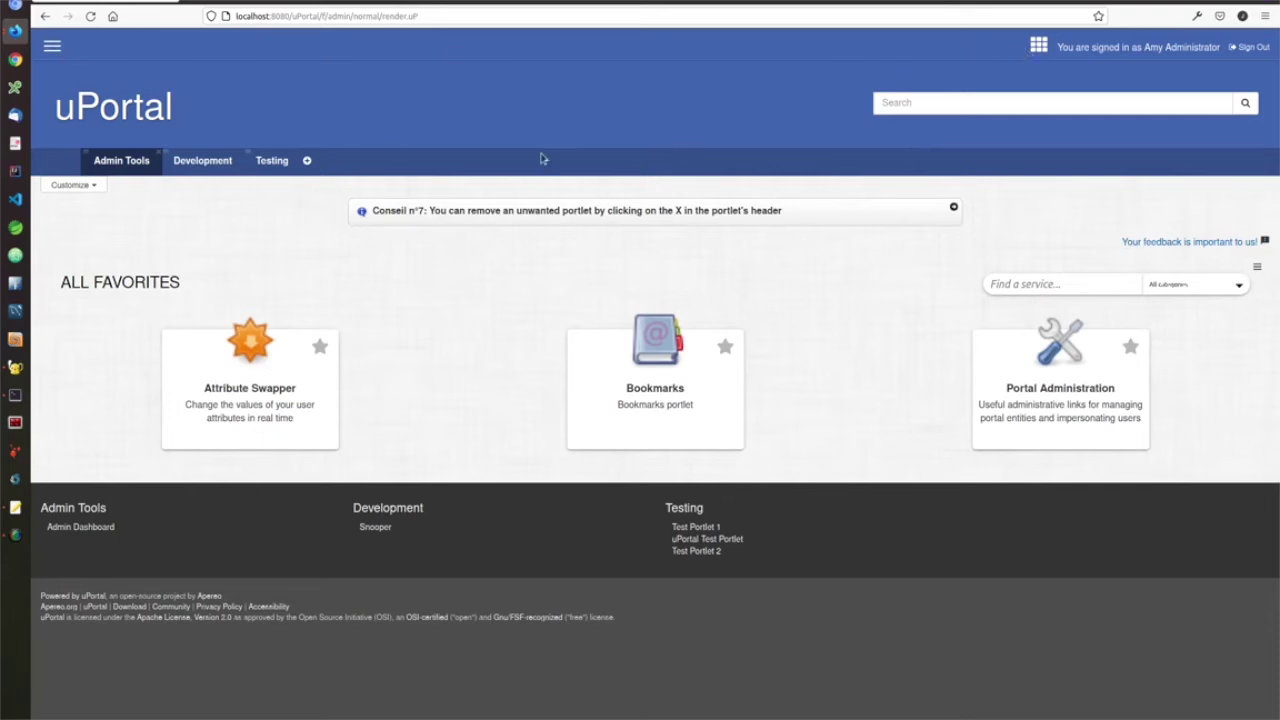
pyautogui.click(52, 46)
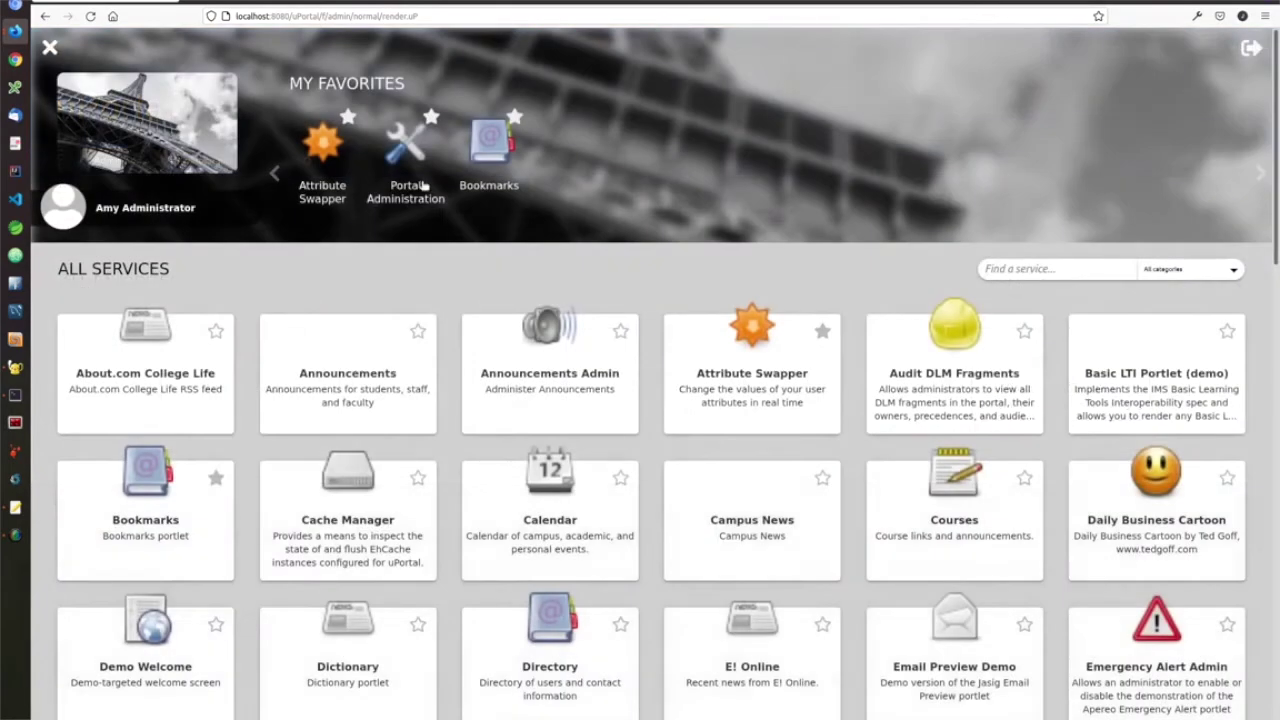
pyautogui.scroll(-3, 662, 314)
pyautogui.scroll(3, 662, 314)
pyautogui.click(50, 47)
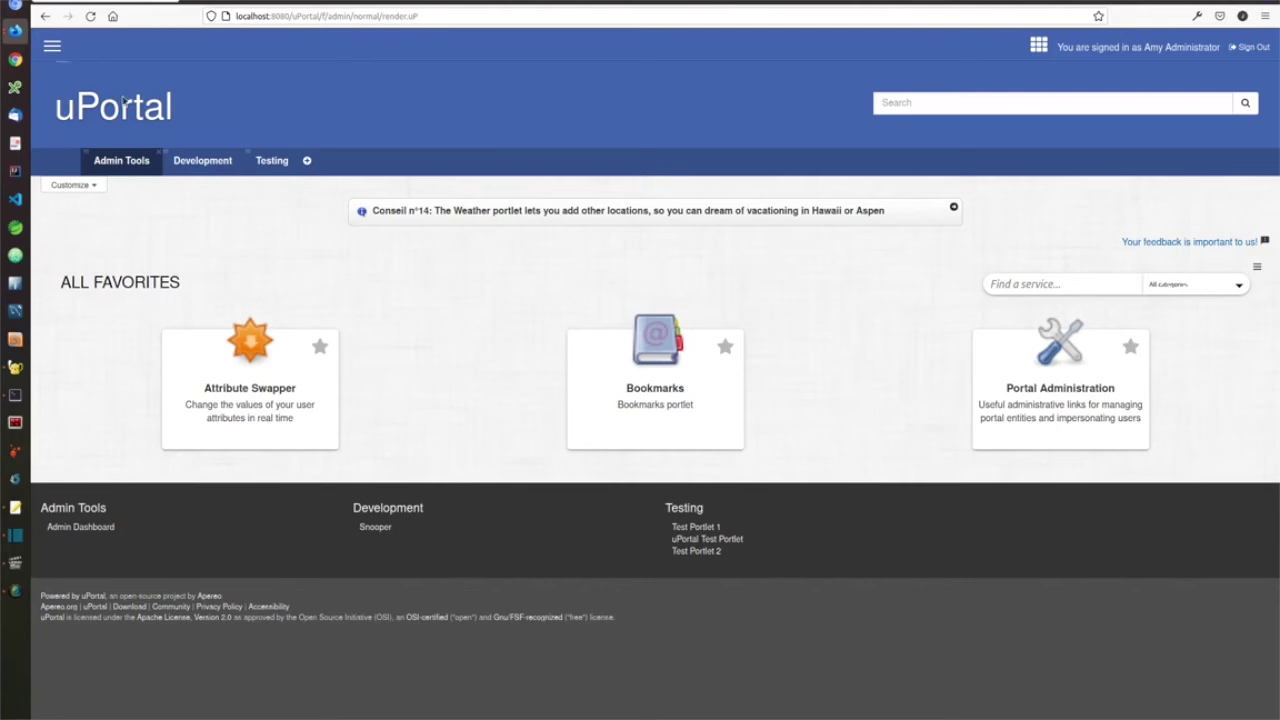
pyautogui.click(15, 395)
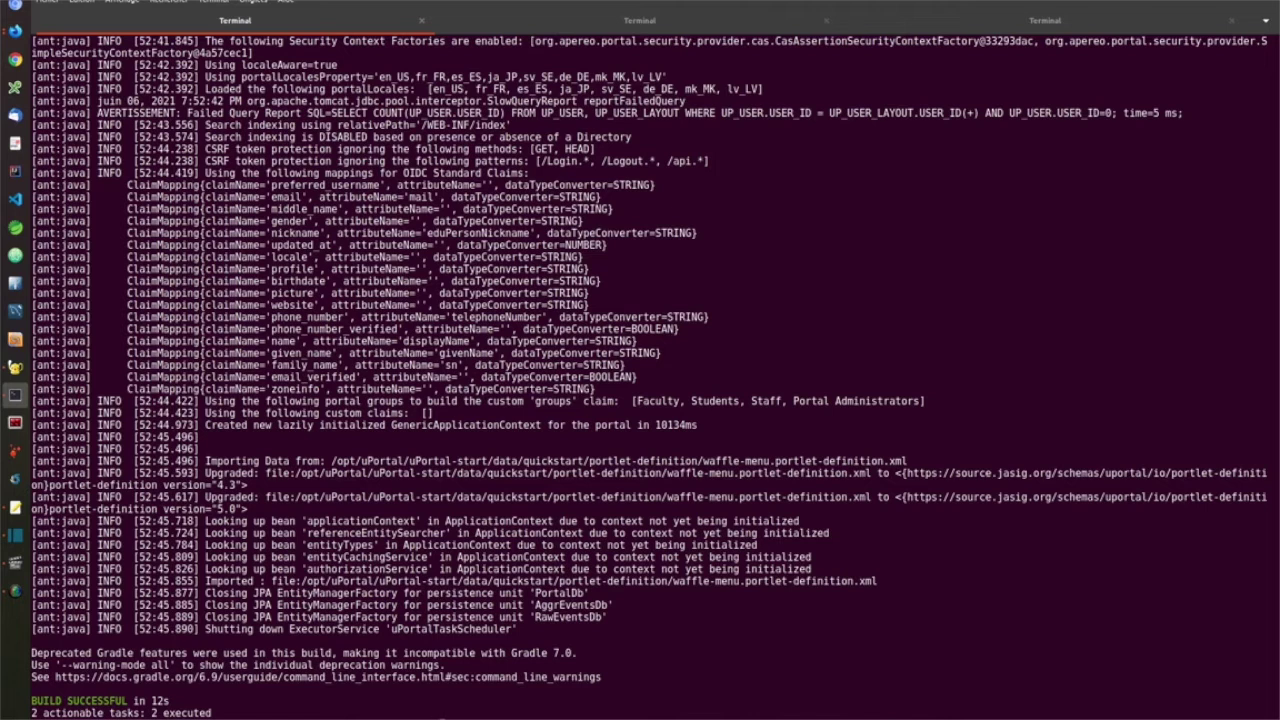
# Change the waffle-menu url from the Quicklinks category to portletRegistry.json?favorite=true.
pyautogui.press('Return')
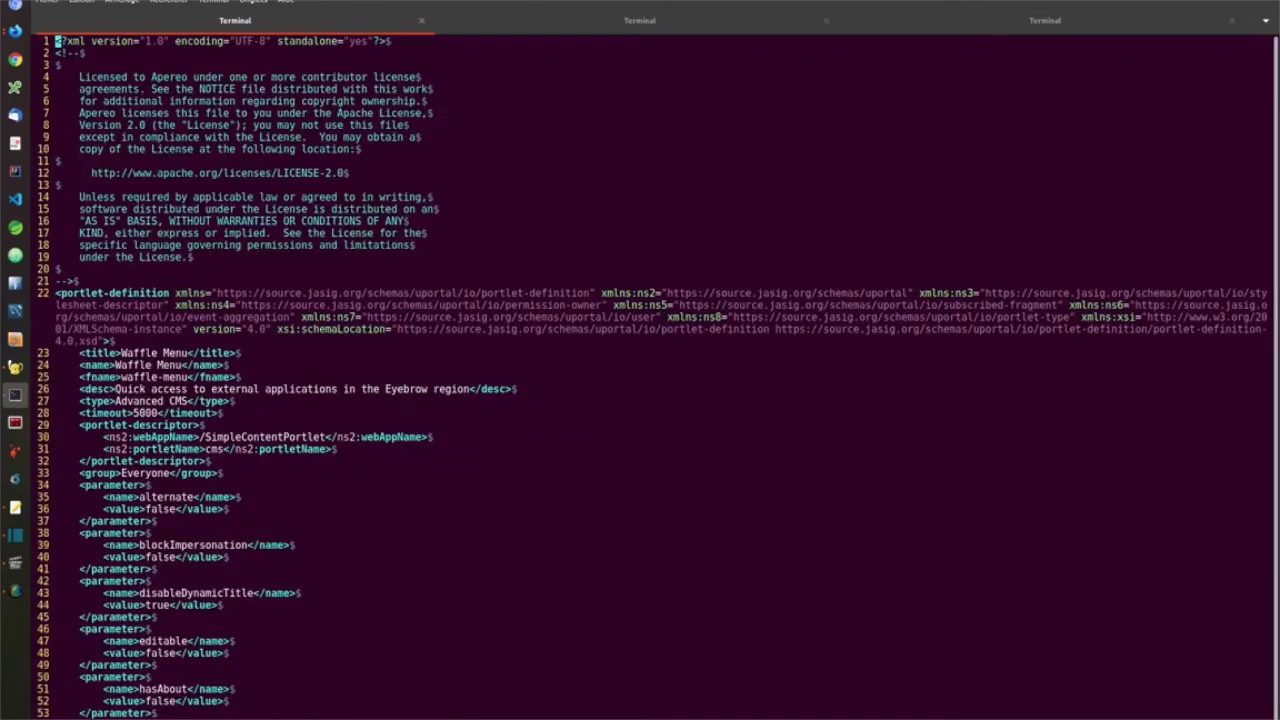
pyautogui.scroll(-11, 640, 380)
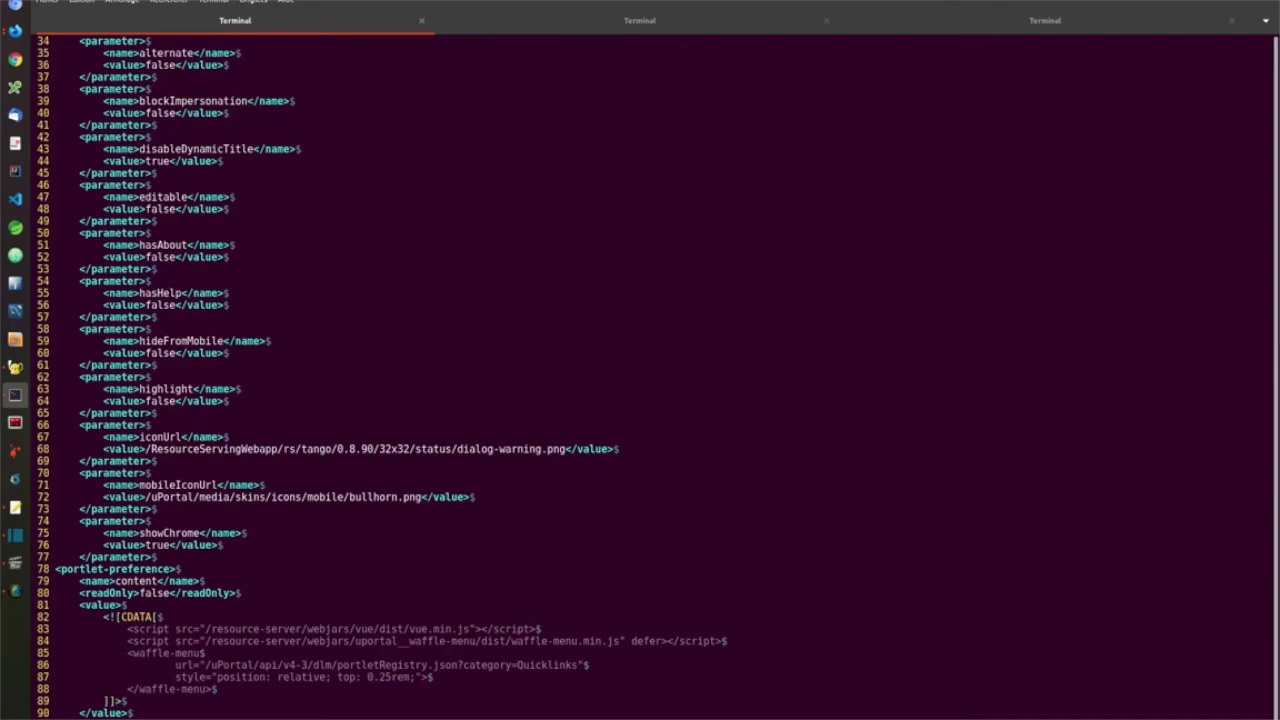
pyautogui.press('Up')
pyautogui.press('Up')
pyautogui.press('Down')
pyautogui.press('Down')
pyautogui.press('Right')
pyautogui.press('Right')
pyautogui.press('Right')
pyautogui.press('Right')
pyautogui.press('Right')
pyautogui.press('Right')
pyautogui.press('Right')
pyautogui.press('Right')
pyautogui.press('Right')
pyautogui.press('Right')
pyautogui.press('Right')
pyautogui.press('Right')
pyautogui.press('Right')
pyautogui.press('Right')
pyautogui.press('Right')
pyautogui.press('Right')
pyautogui.press('Right')
pyautogui.press('Right')
pyautogui.press('Right')
pyautogui.press('Right')
pyautogui.press('Right')
pyautogui.press('Right')
pyautogui.press('Right')
pyautogui.press('Right')
pyautogui.press('Right')
pyautogui.press('Right')
pyautogui.press('Right')
pyautogui.press('x')
pyautogui.press('x')
pyautogui.press('x')
pyautogui.press('x')
pyautogui.press('x')
pyautogui.press('x')
pyautogui.press('x')
pyautogui.press('x')
pyautogui.press('x')
pyautogui.press('x')
pyautogui.press('x')
pyautogui.press('x')
pyautogui.press('x')
pyautogui.press('x')
pyautogui.press('x')
pyautogui.press('x')
pyautogui.press('x')
pyautogui.press('x')
pyautogui.press('x')
pyautogui.write('istry.json?favorite=true')
pyautogui.press('Escape')
# Save the file with :wq and rerun the waffle-menu dataImport.
pyautogui.write(':wq')
pyautogui.press('Return')
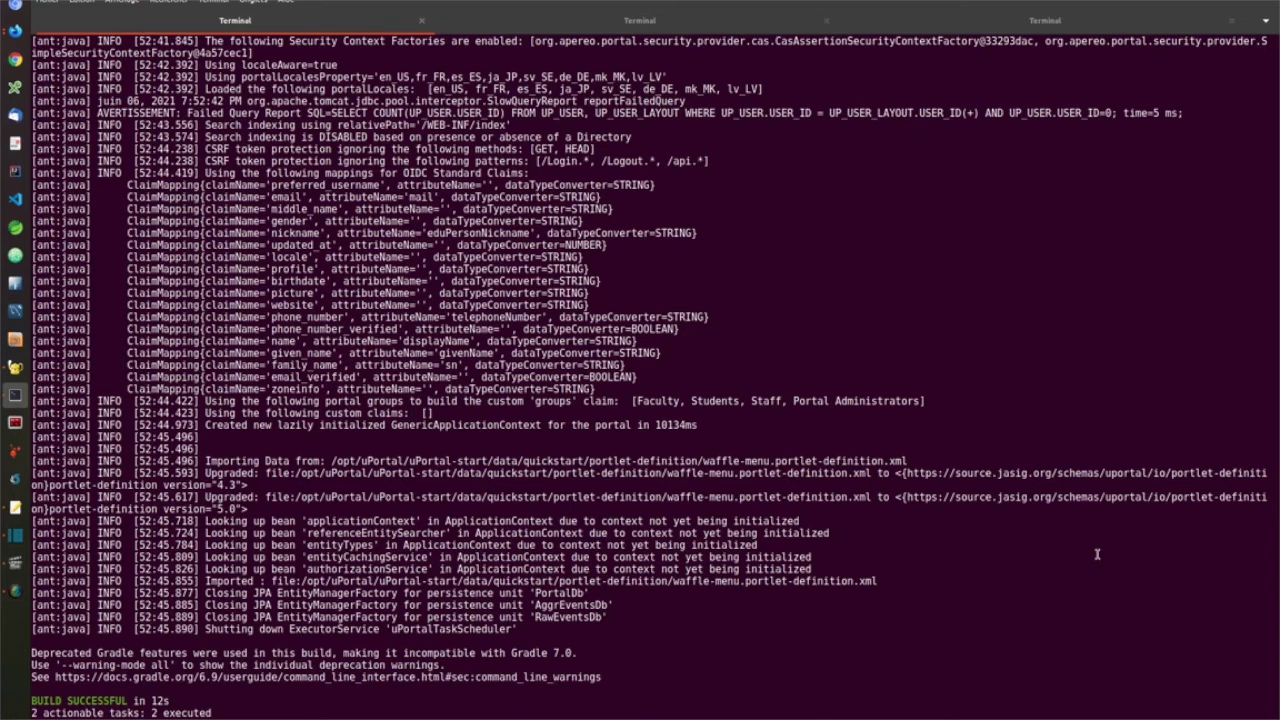
pyautogui.press('Up')
pyautogui.press('Up')
pyautogui.press('Return')
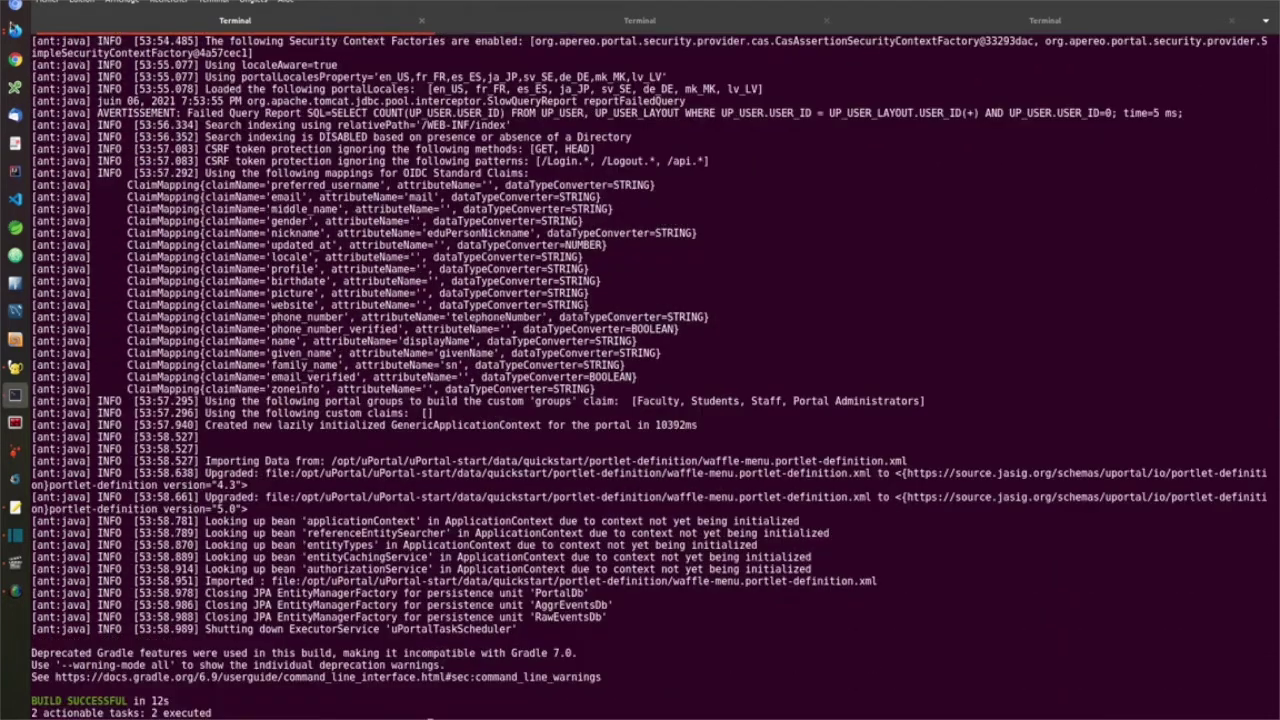
# Open uPortal's waffle menu listing Attribute Swapper, Bookmarks and Portal Administration.
pyautogui.click(15, 30)
pyautogui.click(100, 95)
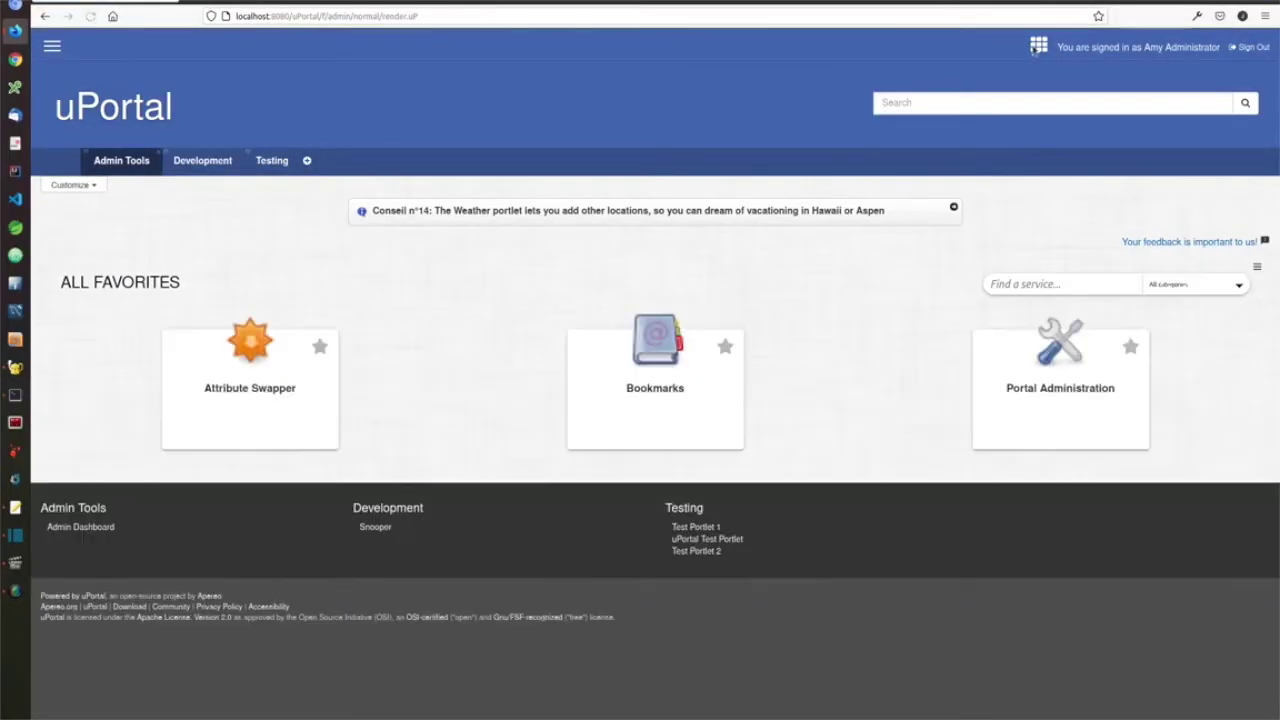
pyautogui.click(1040, 47)
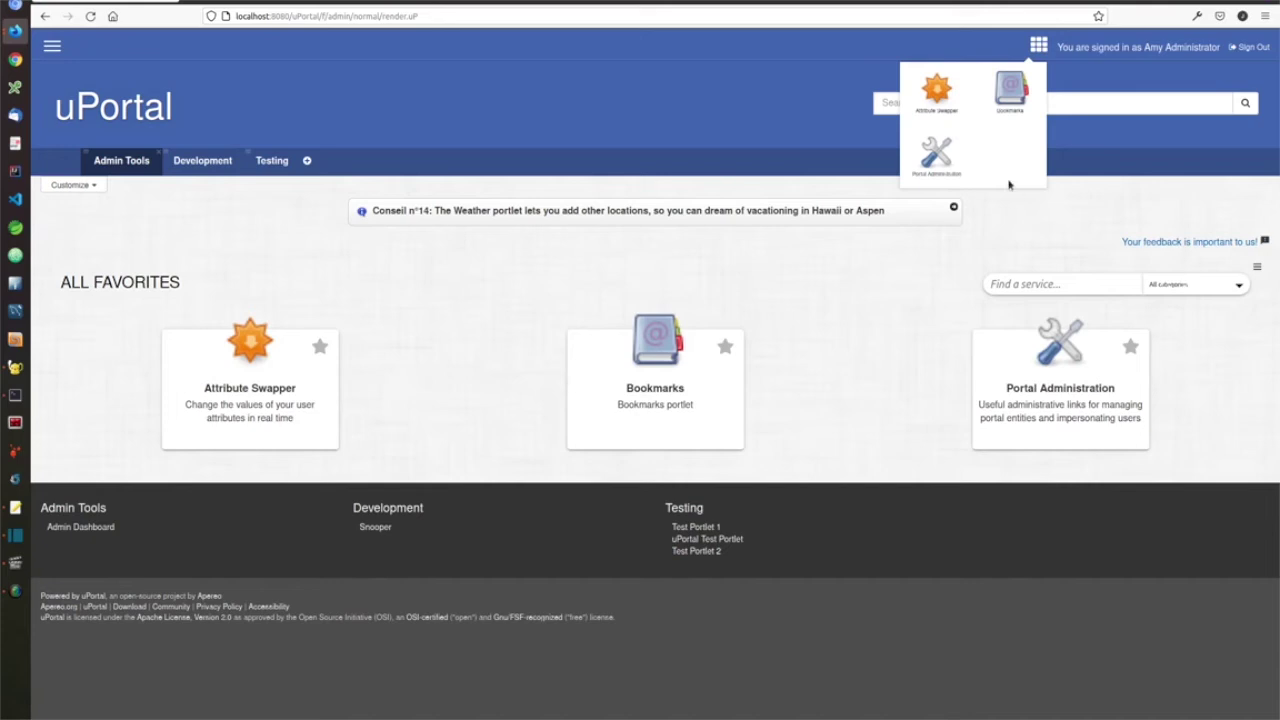
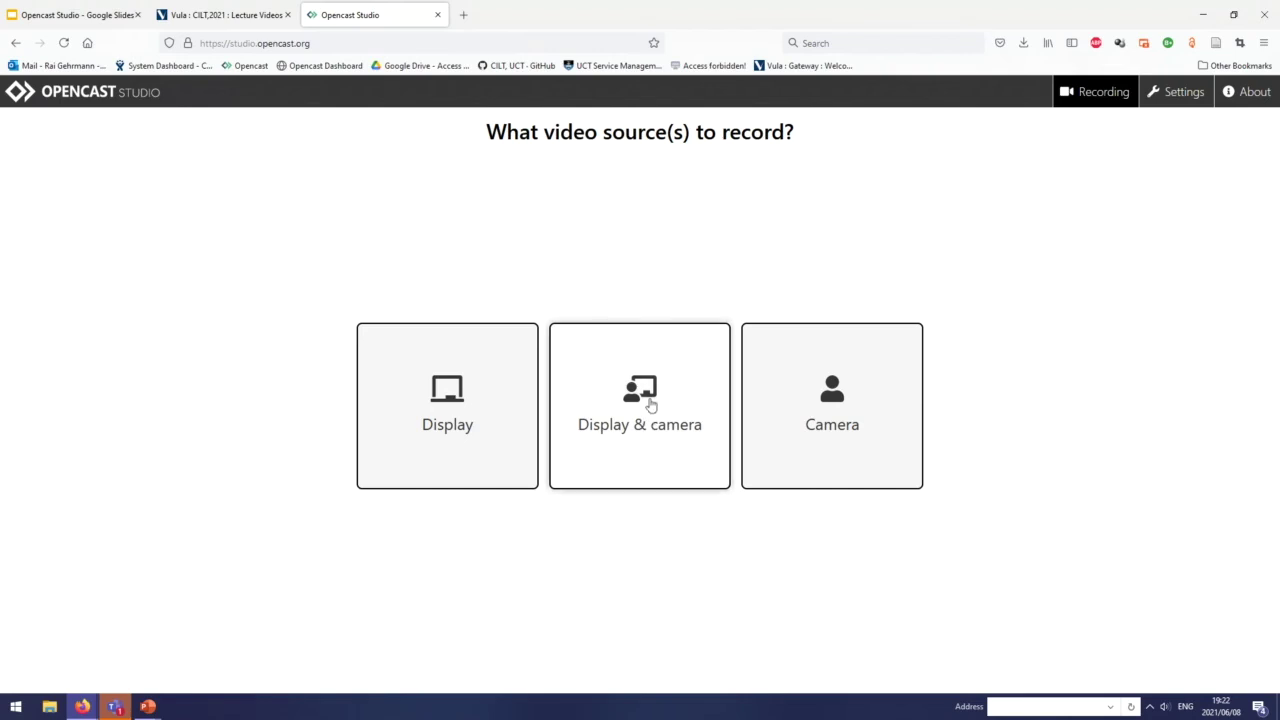
# Choose Display & camera, allowing the Logitech HD Webcam C310 and the PowerPoint Slide Show window.
pyautogui.click(651, 404)
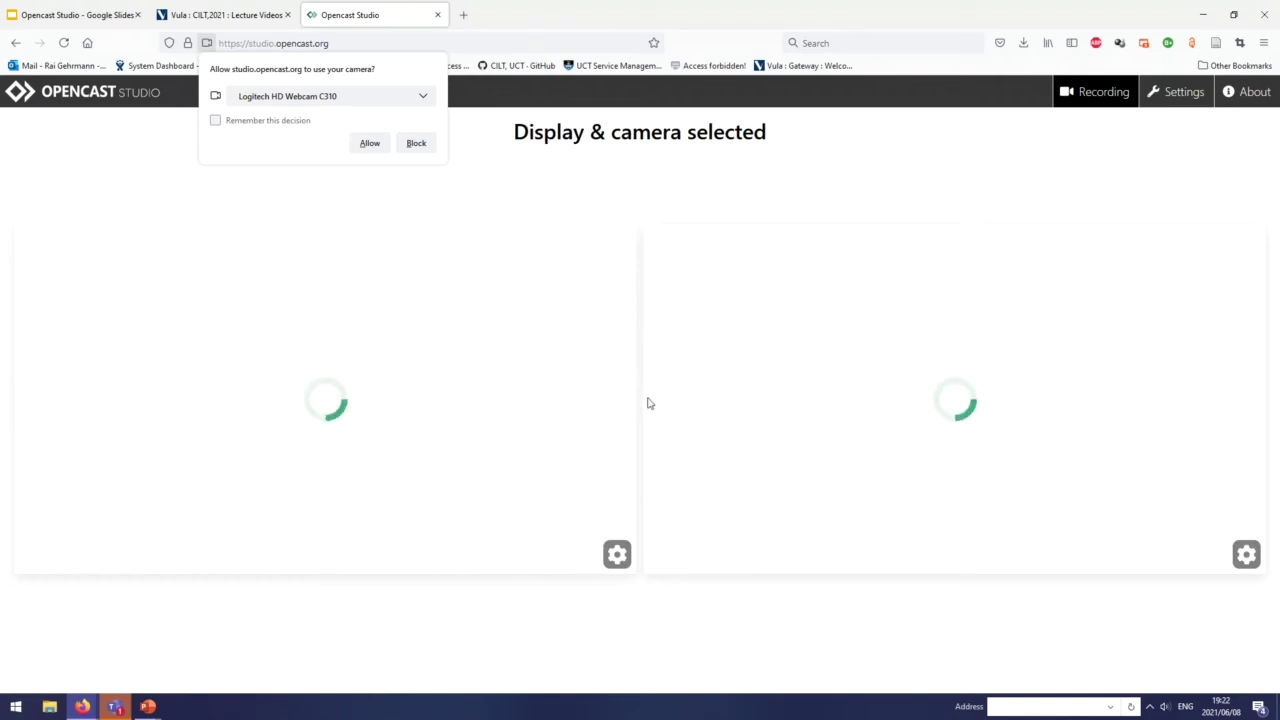
pyautogui.click(424, 99)
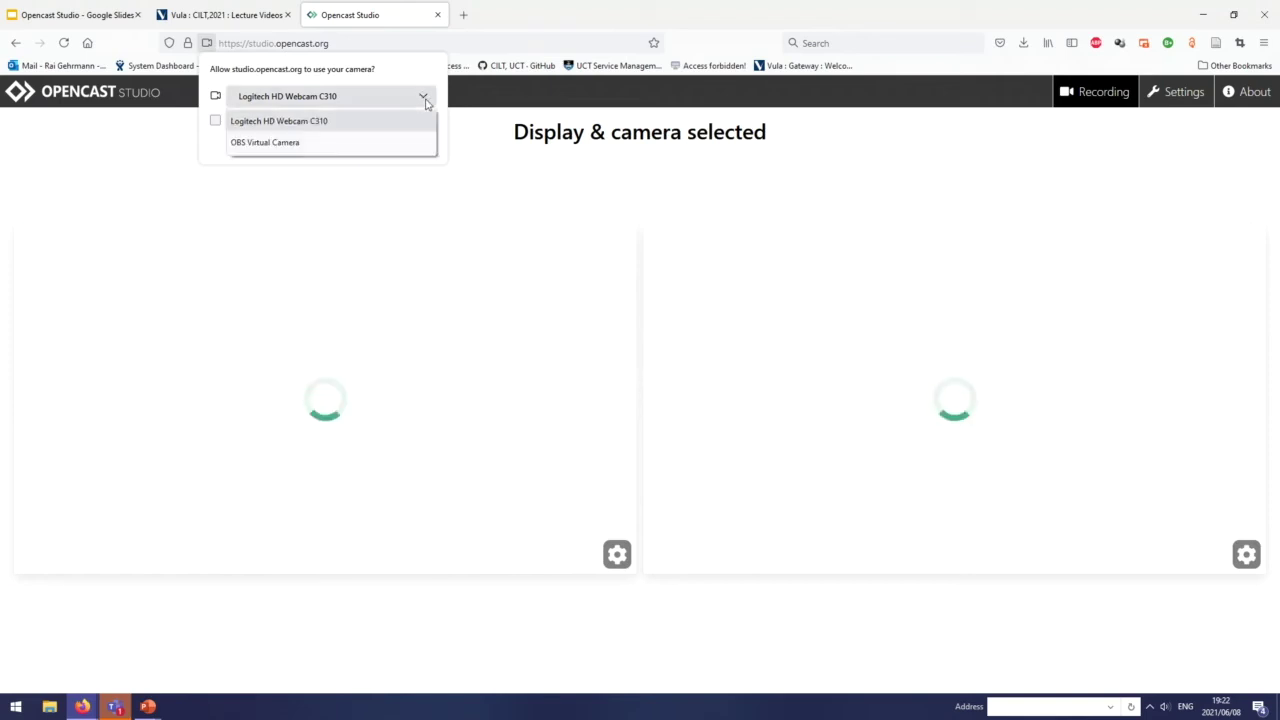
pyautogui.click(314, 121)
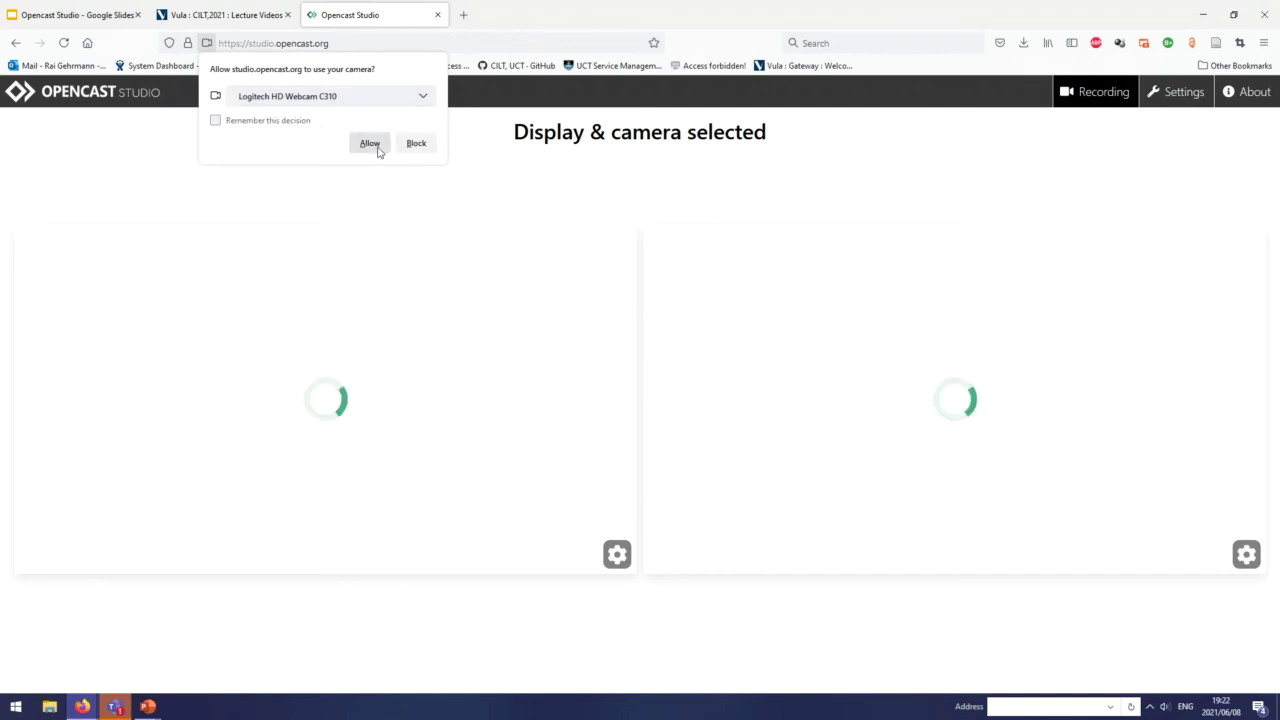
pyautogui.click(371, 144)
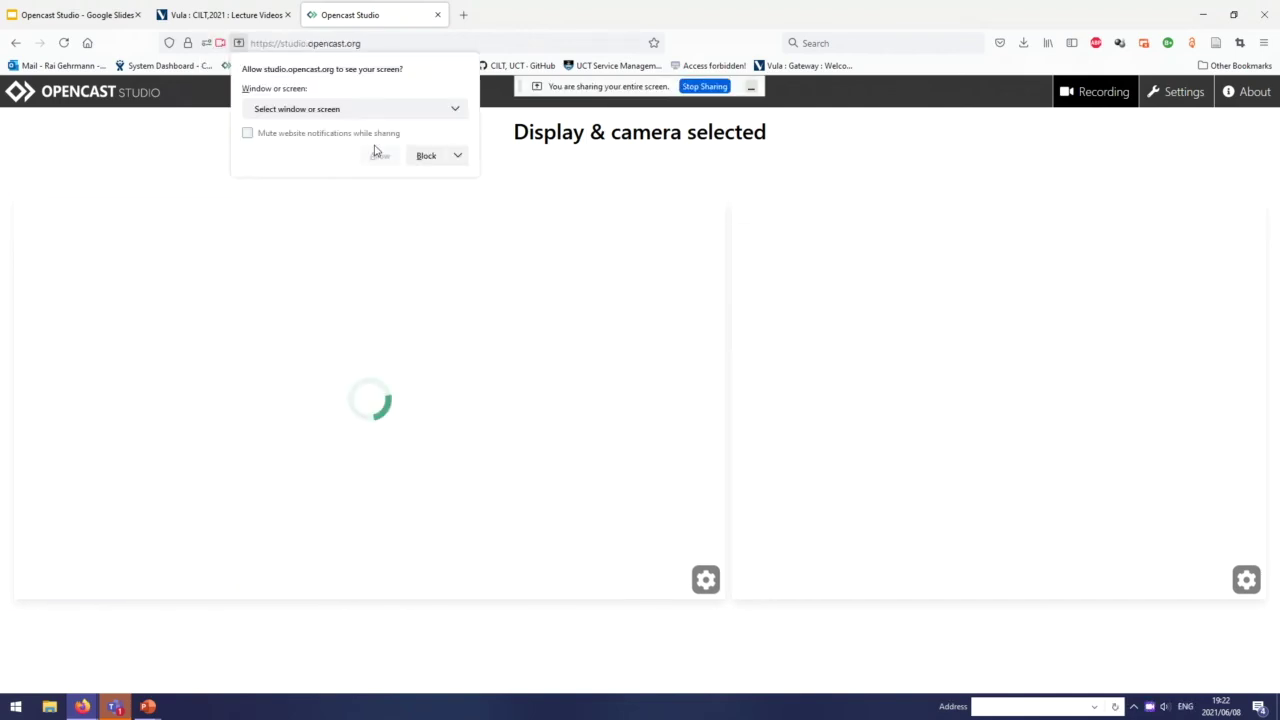
pyautogui.click(454, 110)
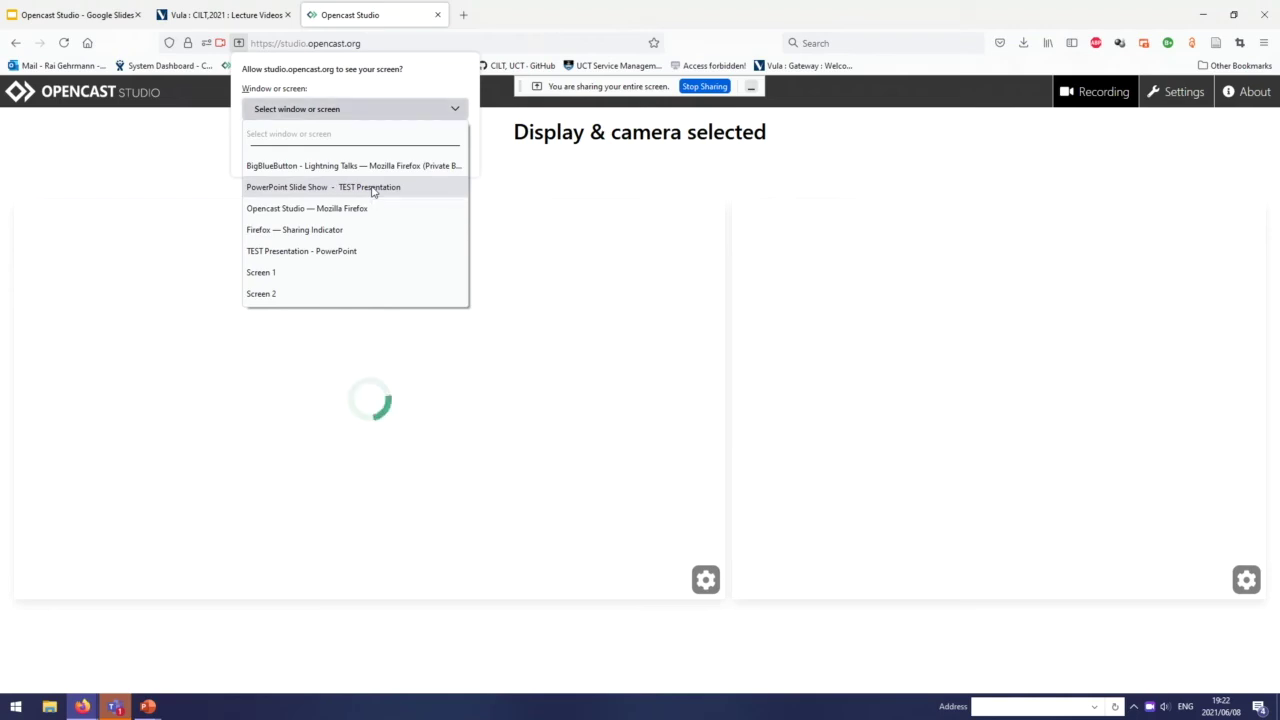
pyautogui.click(372, 190)
pyautogui.click(401, 330)
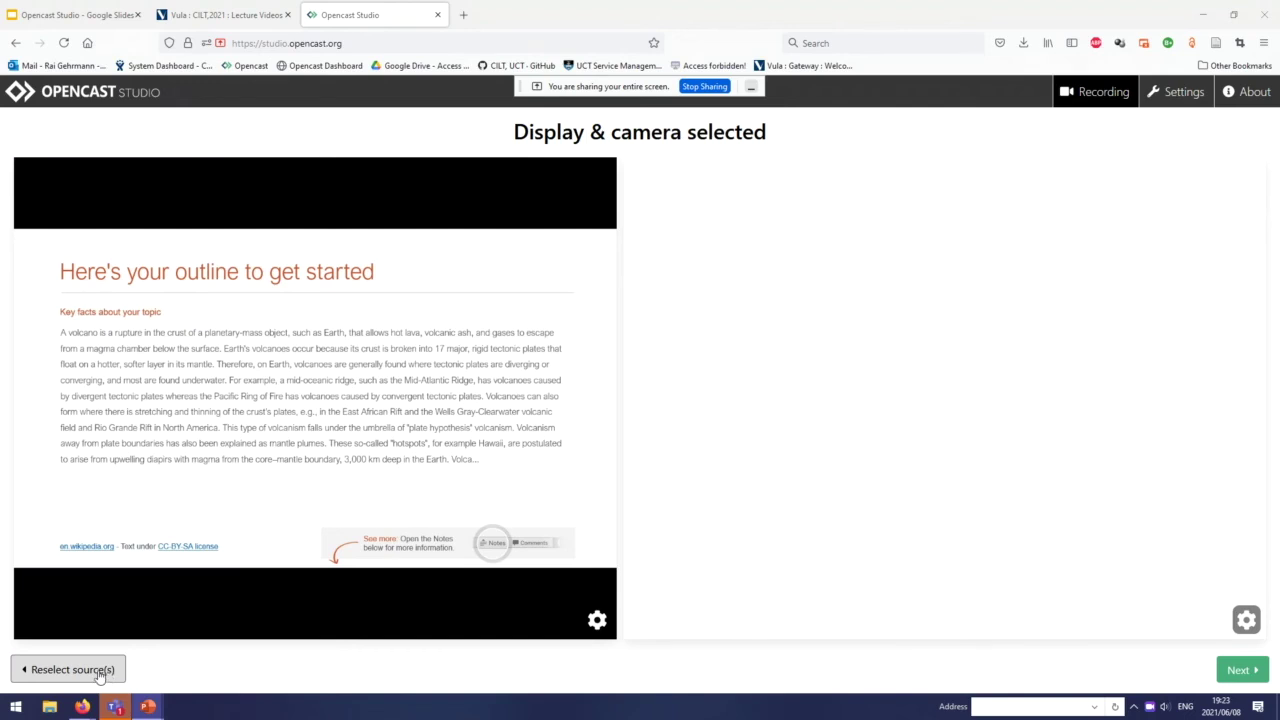
# Reselect Display & camera, share 'PowerPoint Slide Show - TEST Presentation' again, and proceed to audio.
pyautogui.click(96, 673)
pyautogui.click(645, 405)
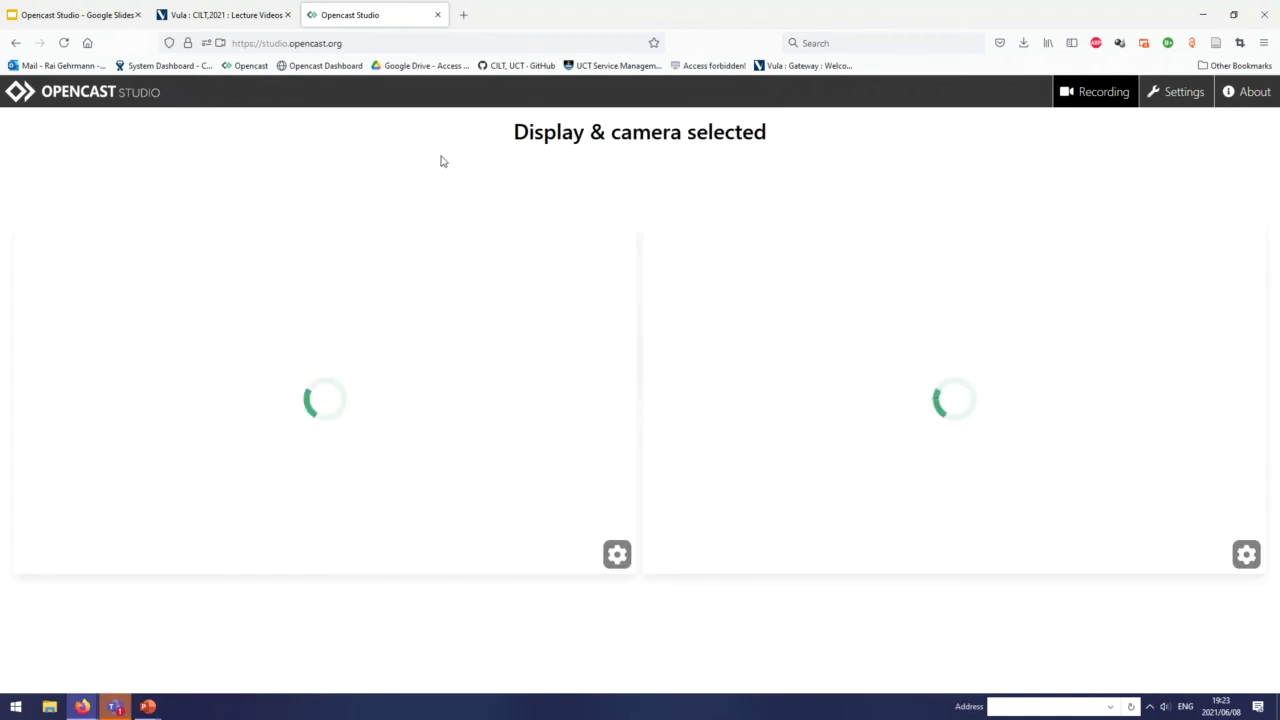
pyautogui.click(410, 110)
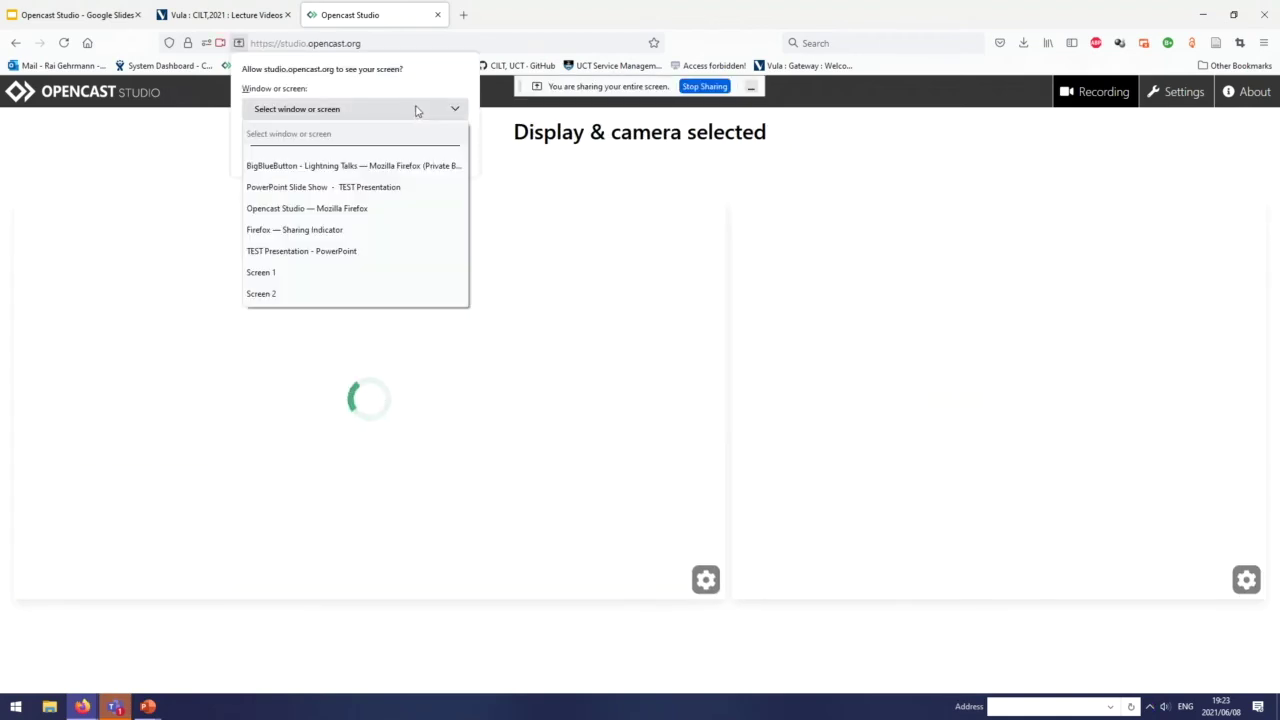
pyautogui.click(370, 187)
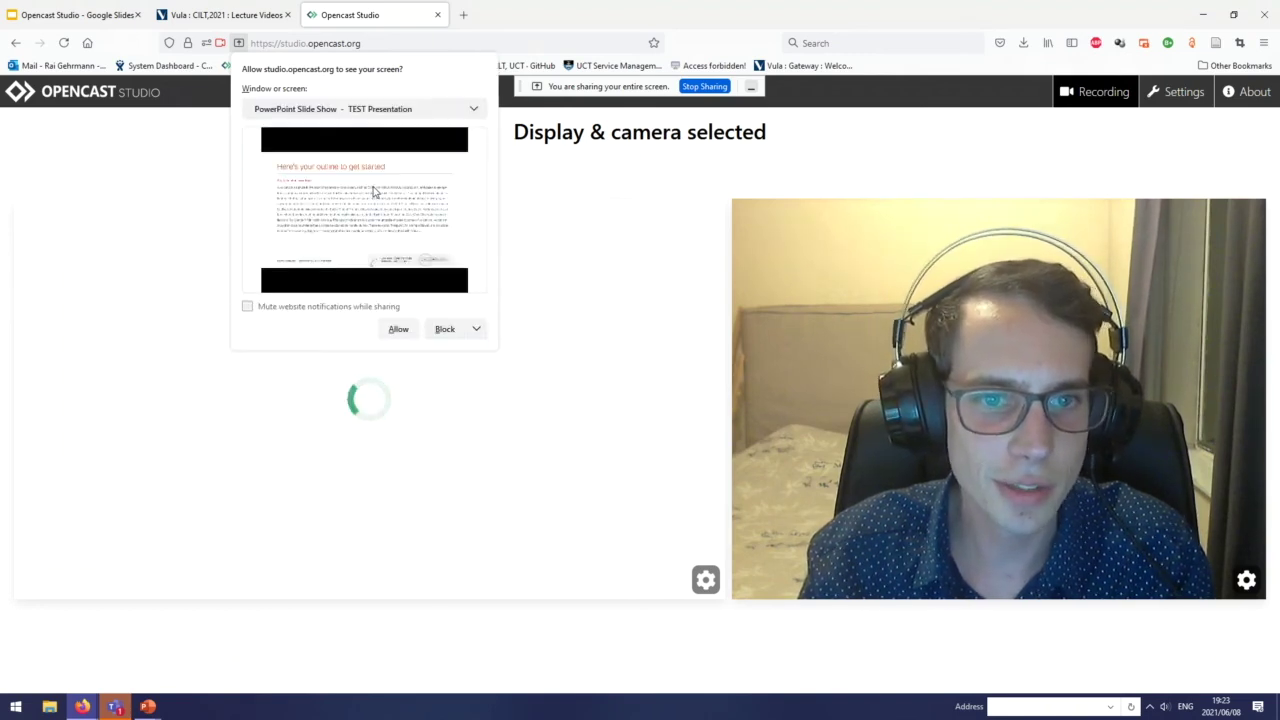
pyautogui.click(398, 329)
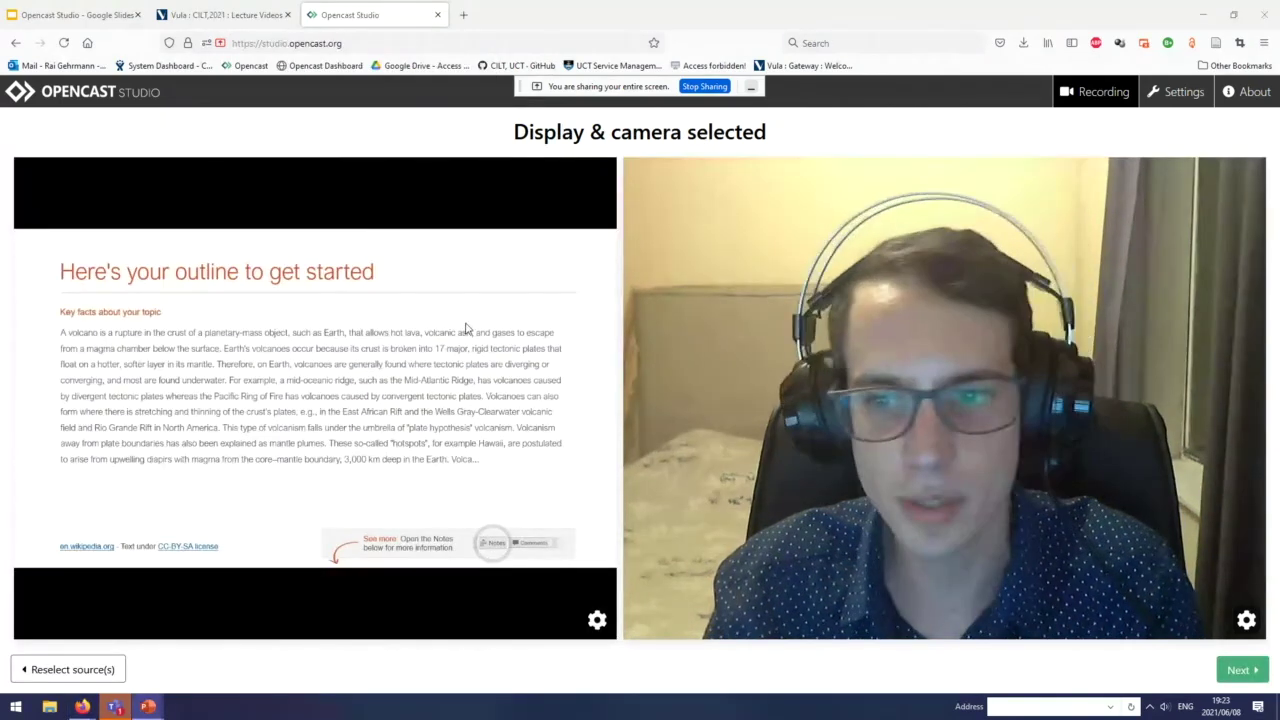
pyautogui.click(1240, 670)
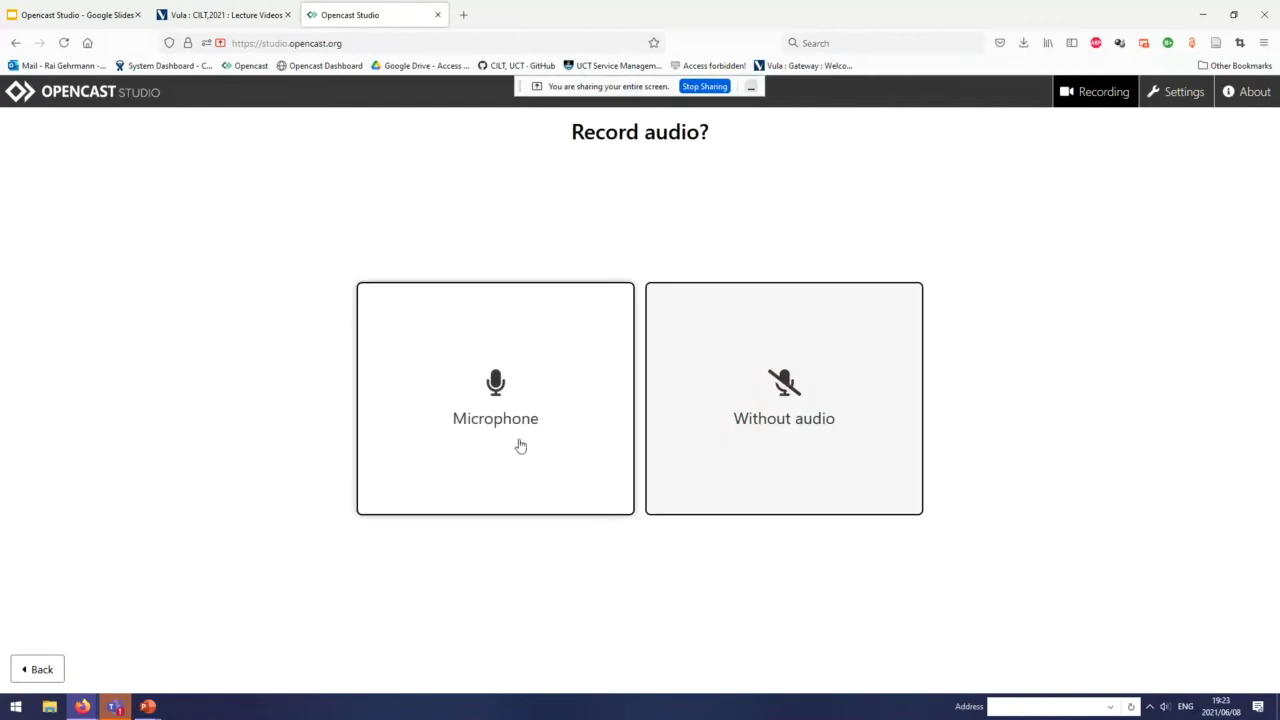
# Allow microphone audio from the HD Webcam C310 and continue to the recording view.
pyautogui.click(497, 385)
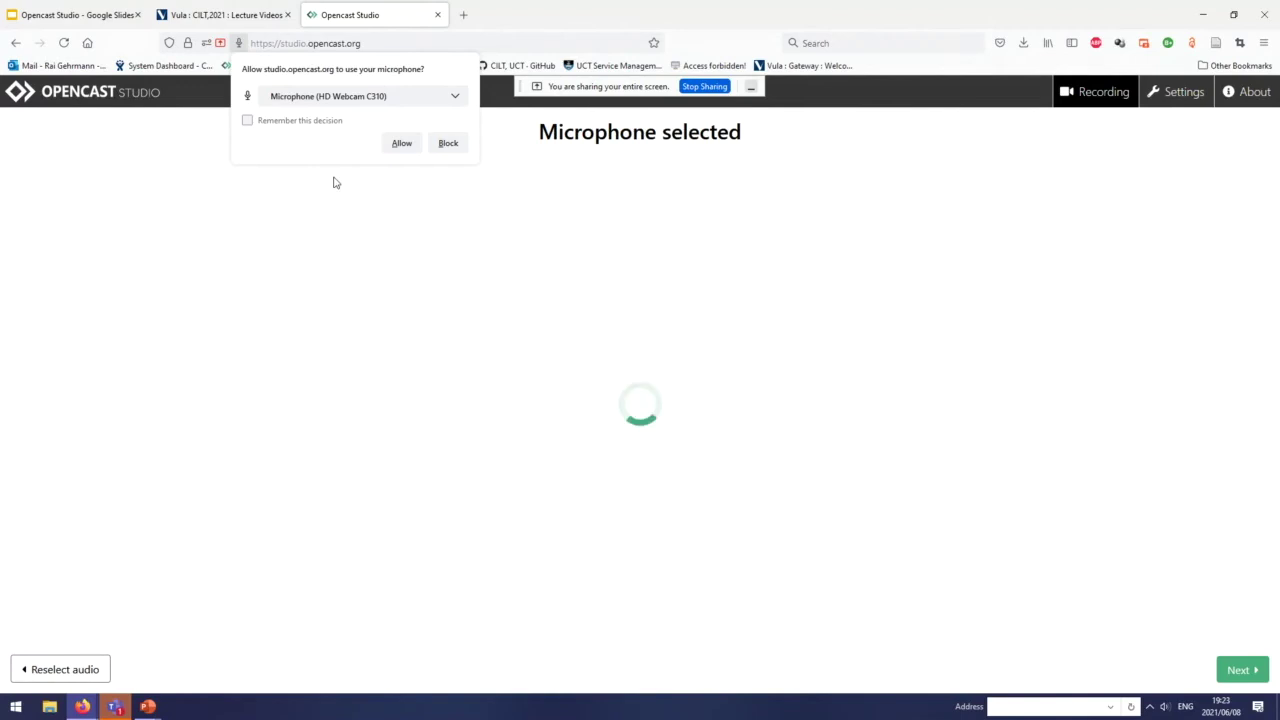
pyautogui.click(403, 144)
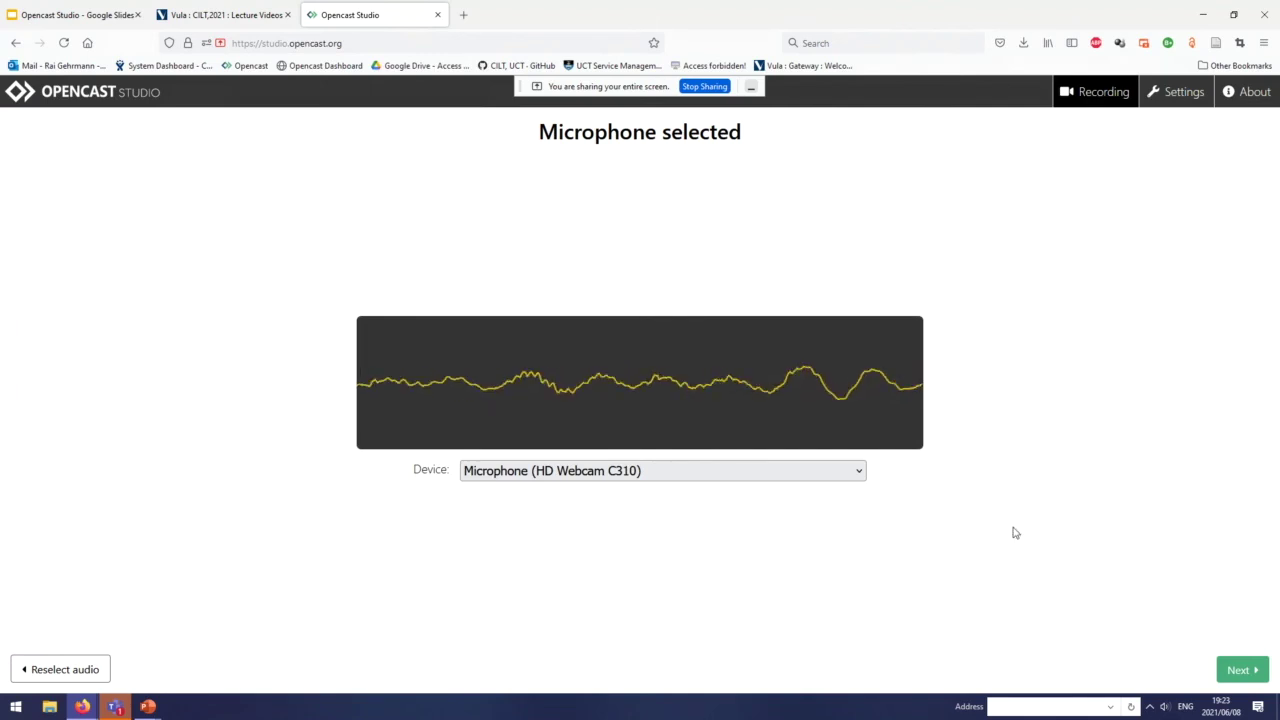
pyautogui.click(1250, 670)
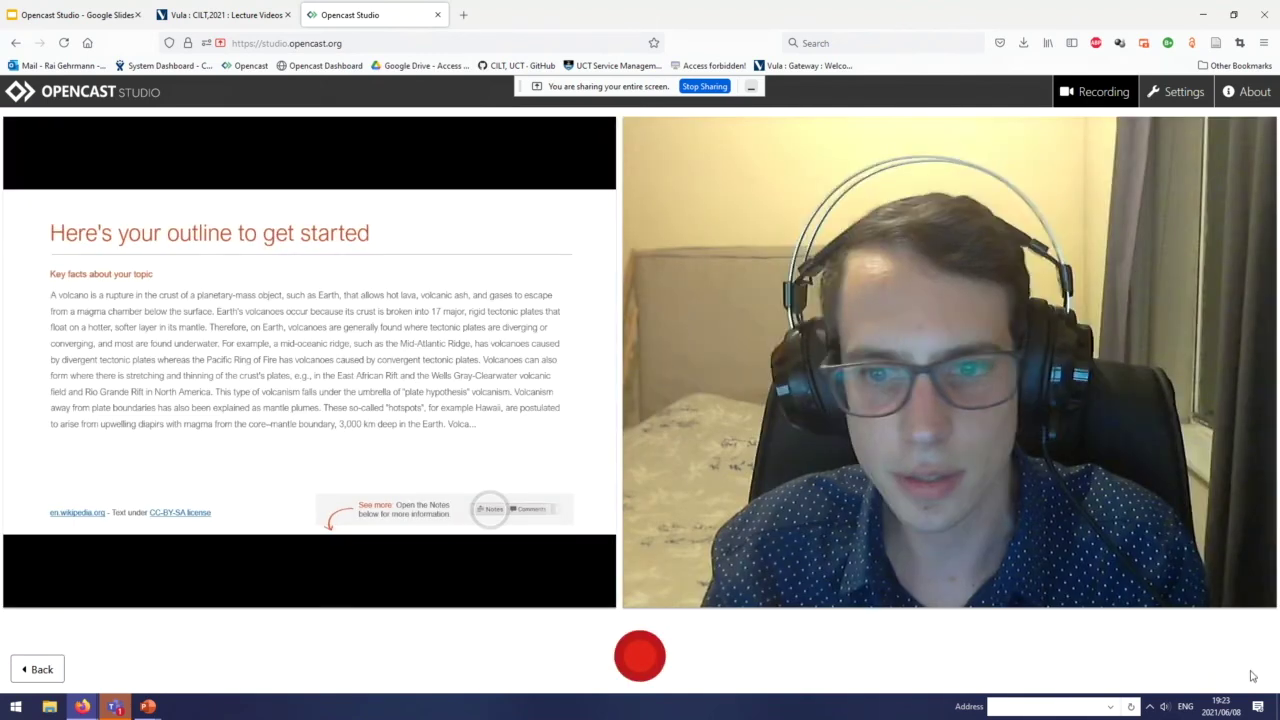
# Record the slides with webcam, advancing through the Volcano and Contents slides, then stop.
pyautogui.click(640, 656)
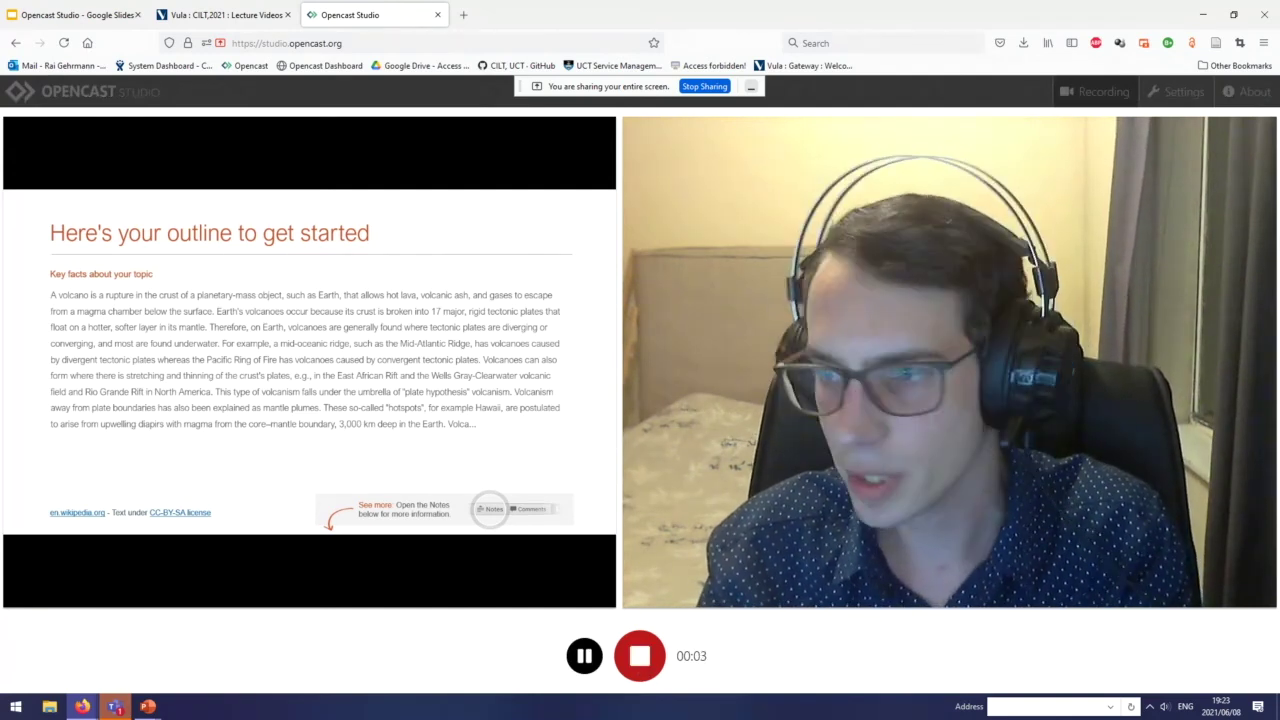
pyautogui.hotkey('alt', 'Tab')
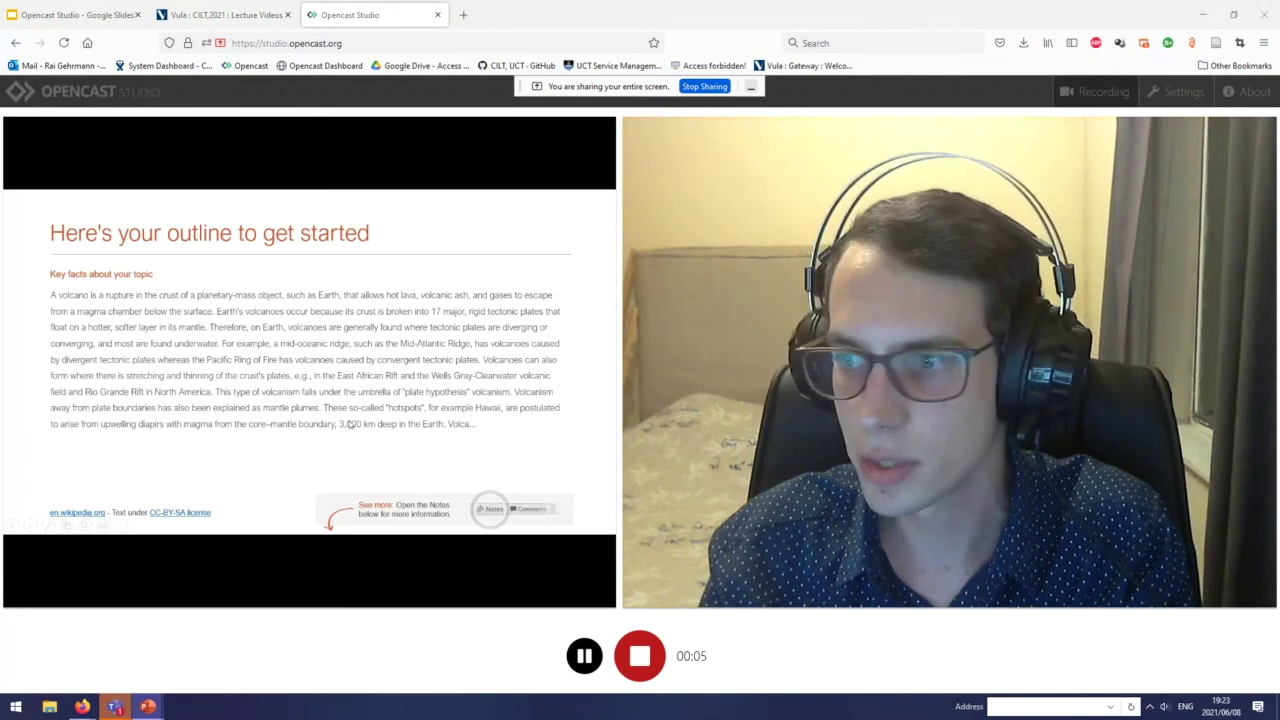
pyautogui.click(350, 424)
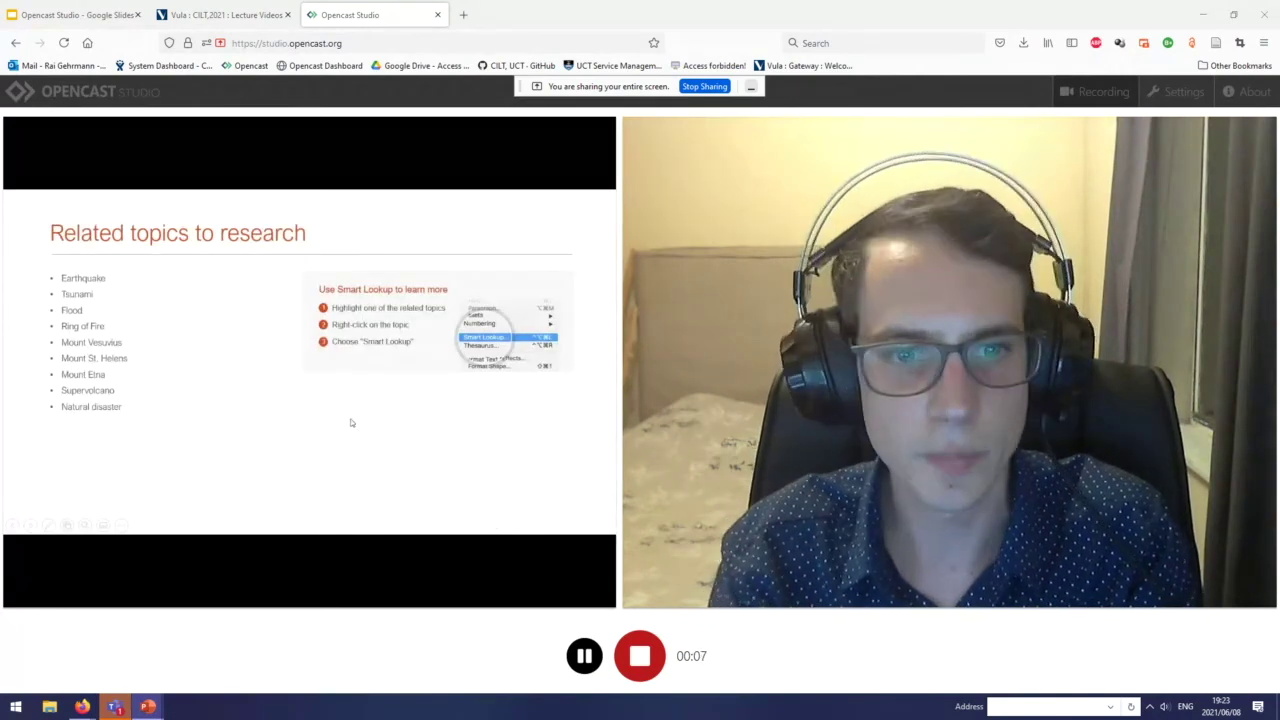
pyautogui.click(351, 423)
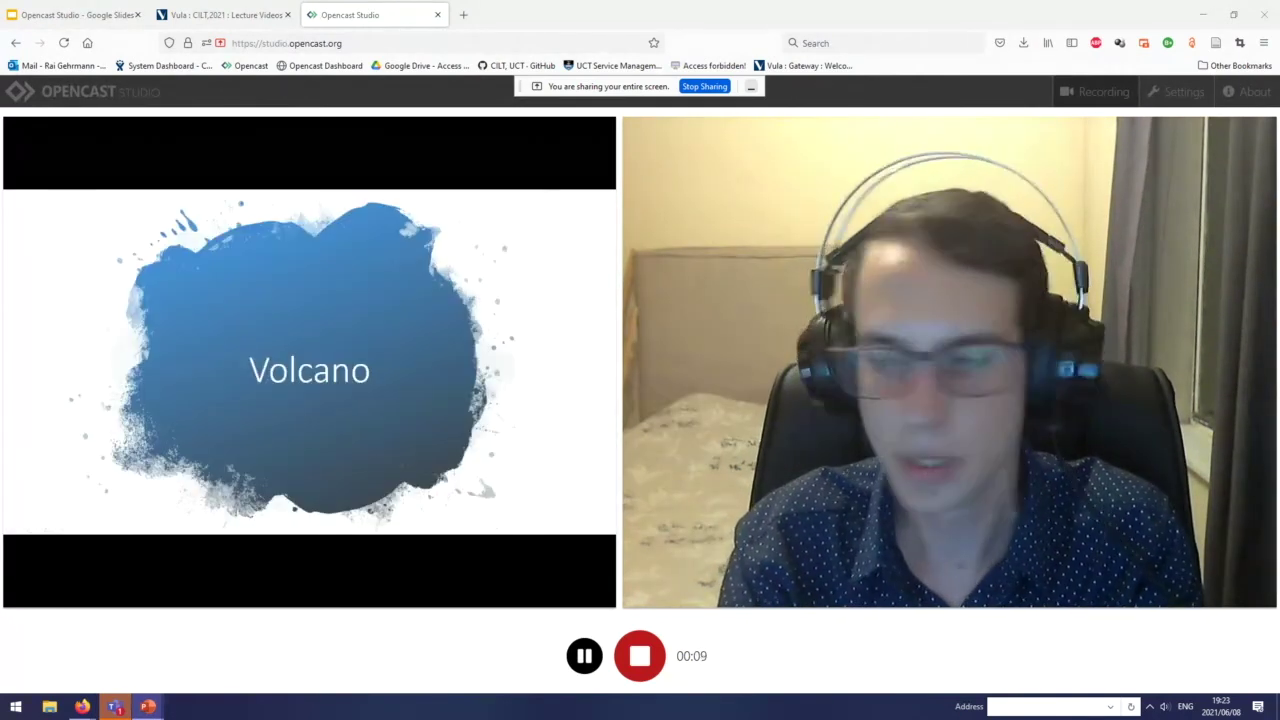
pyautogui.press('Right')
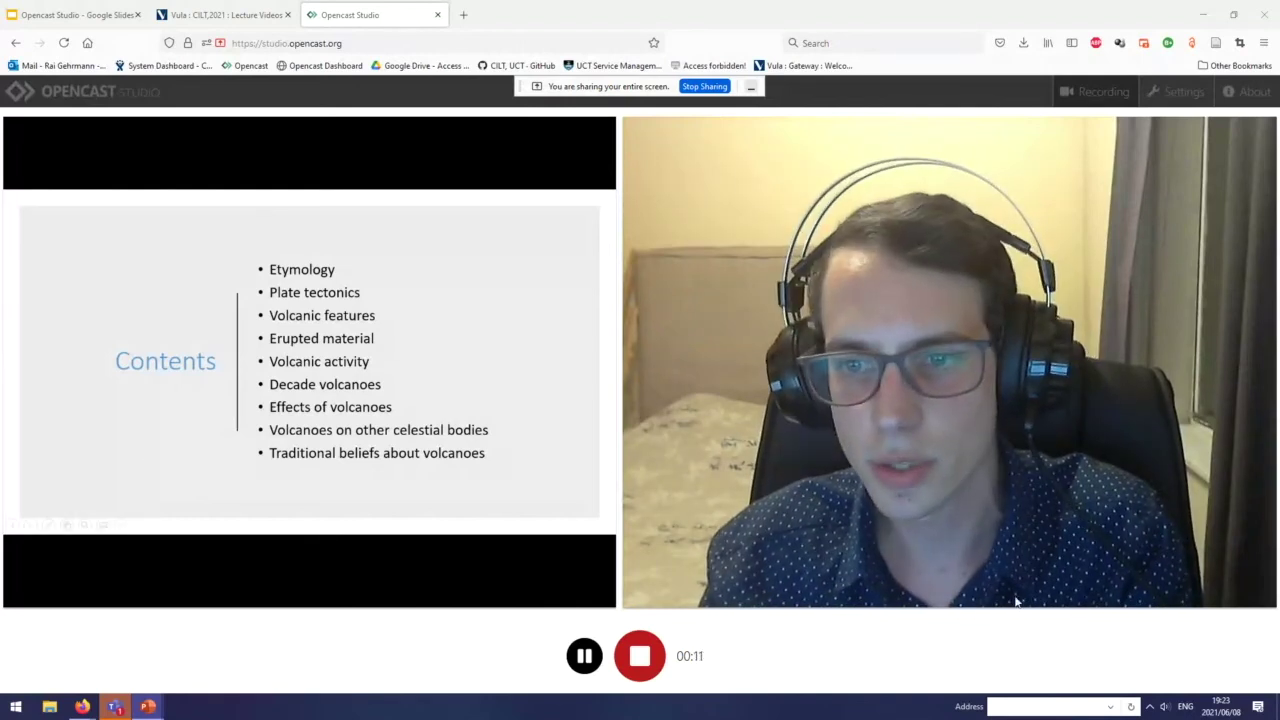
pyautogui.click(641, 660)
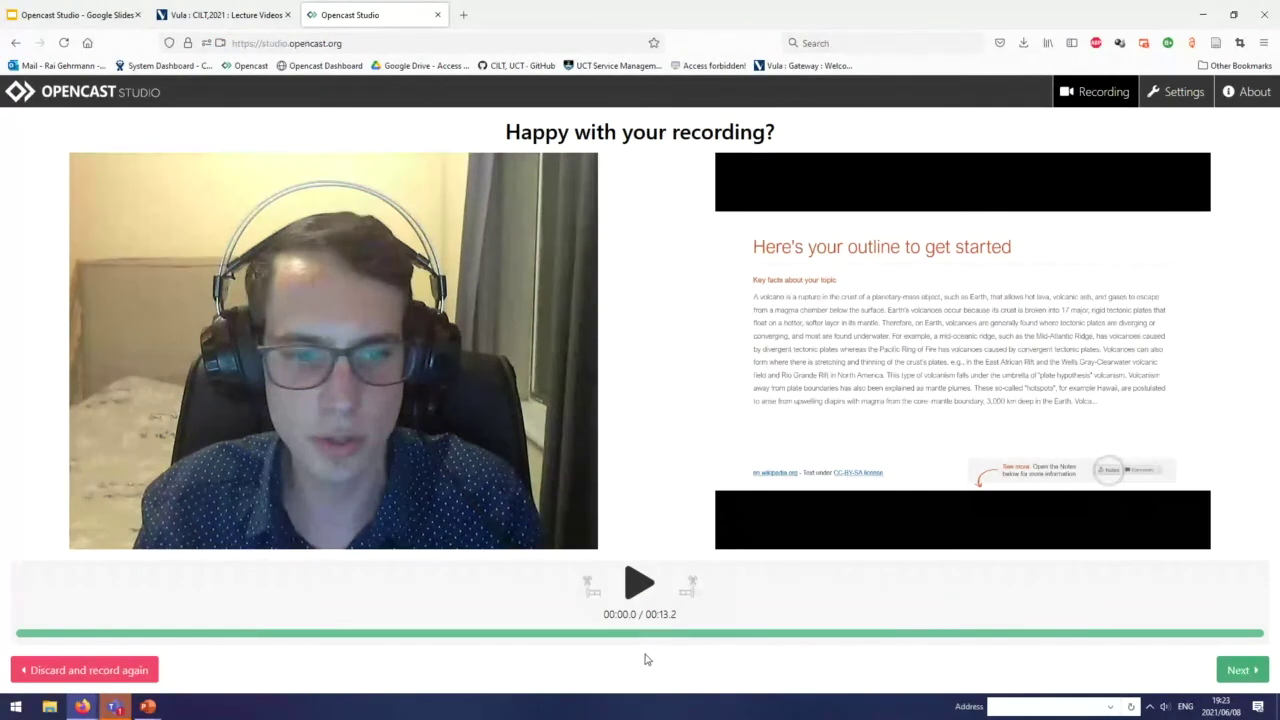
# Play back the 13.2-second recording and trim its start to 00:01.0, ending near 00:12.0.
pyautogui.click(637, 588)
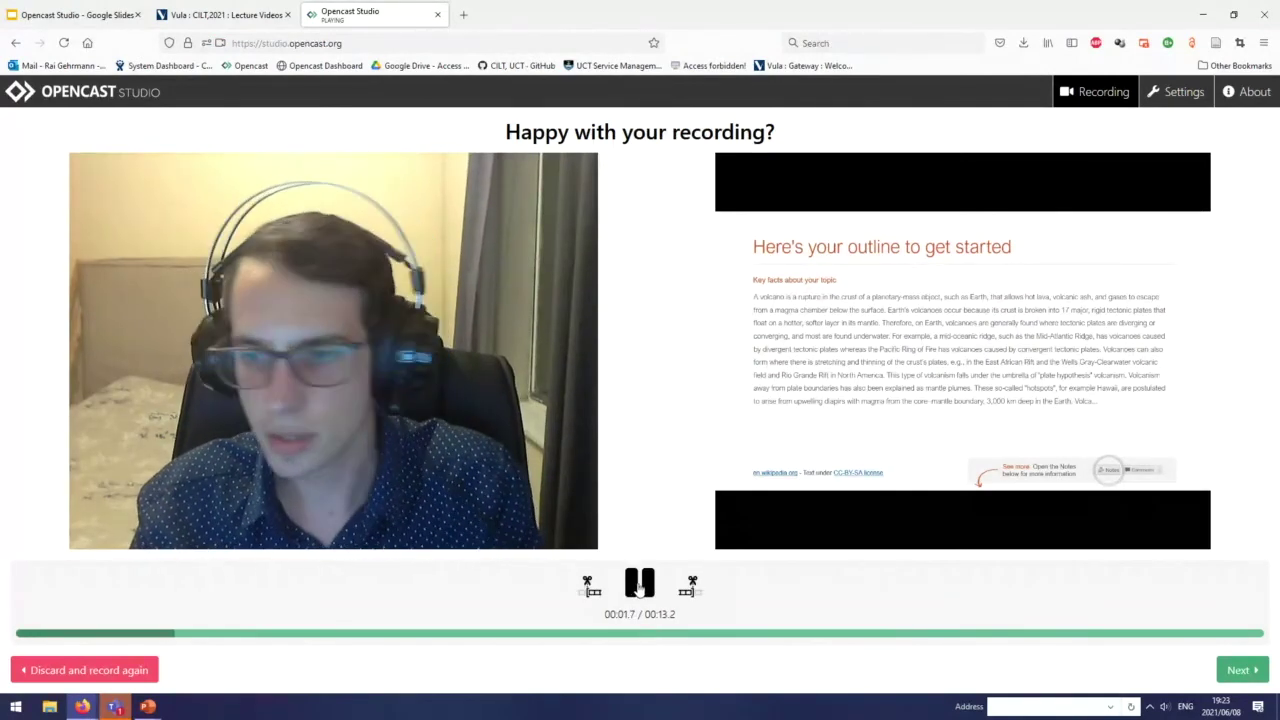
pyautogui.click(637, 588)
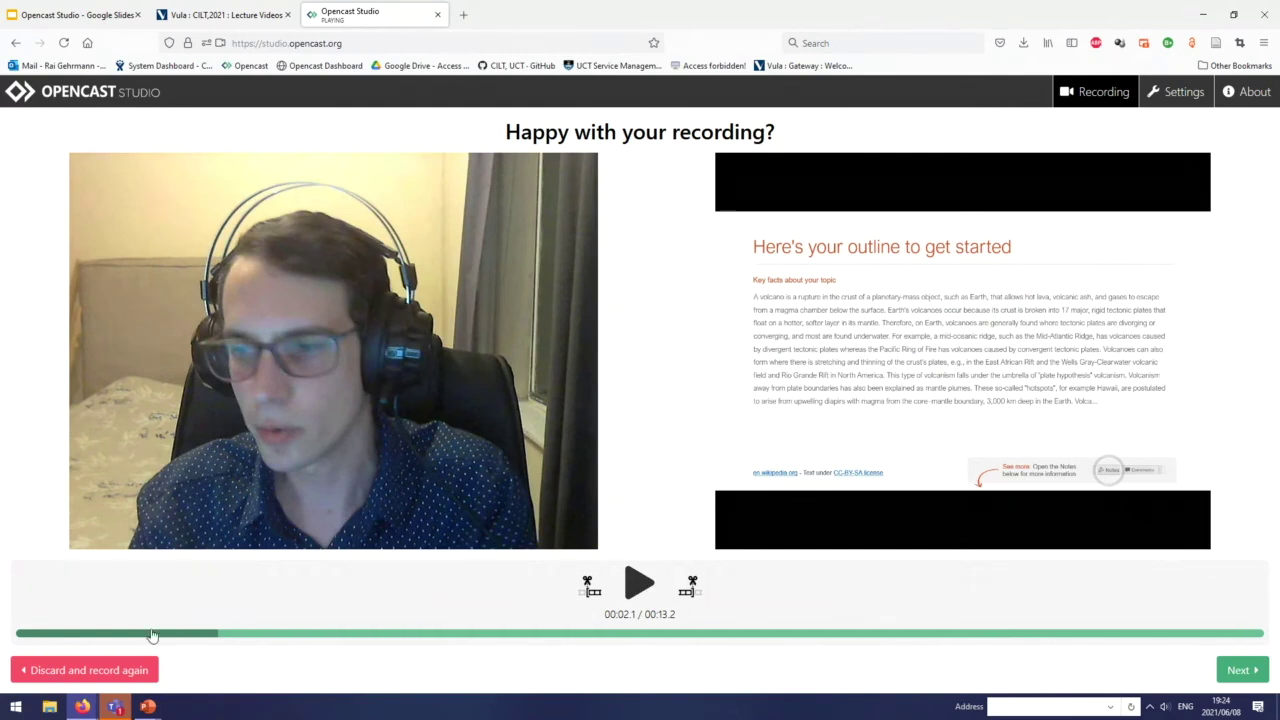
pyautogui.click(112, 636)
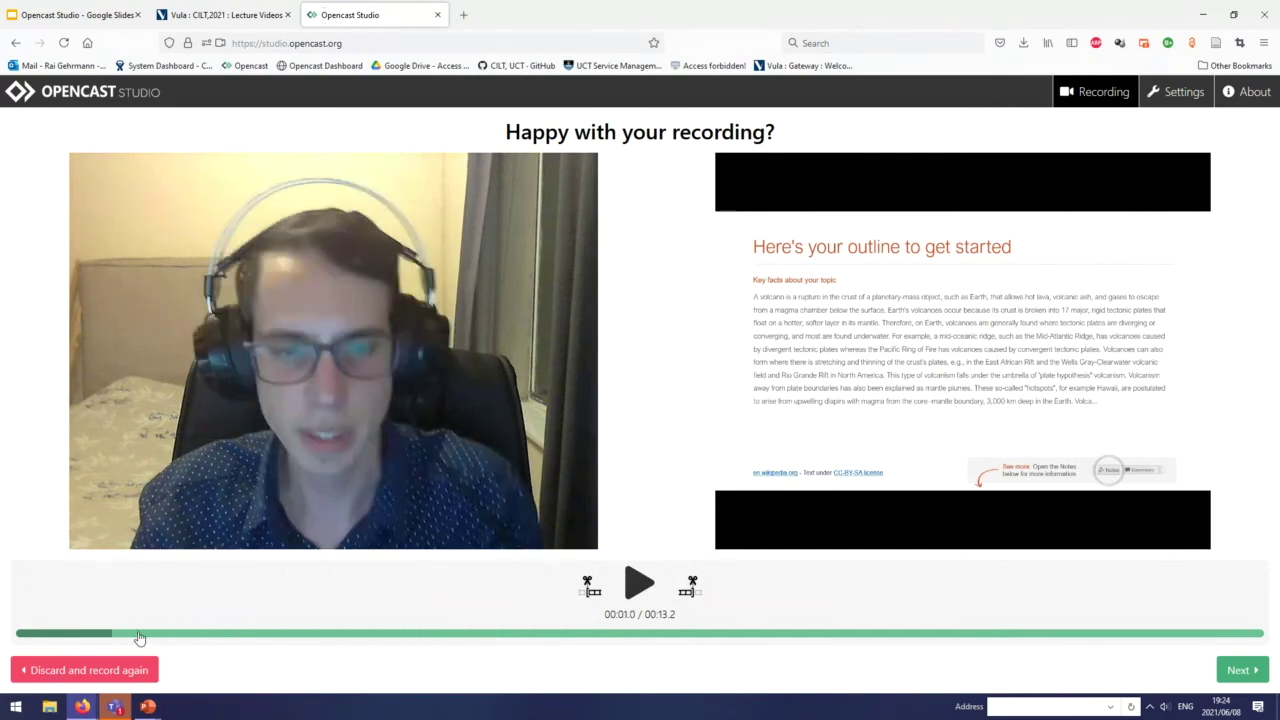
pyautogui.click(589, 589)
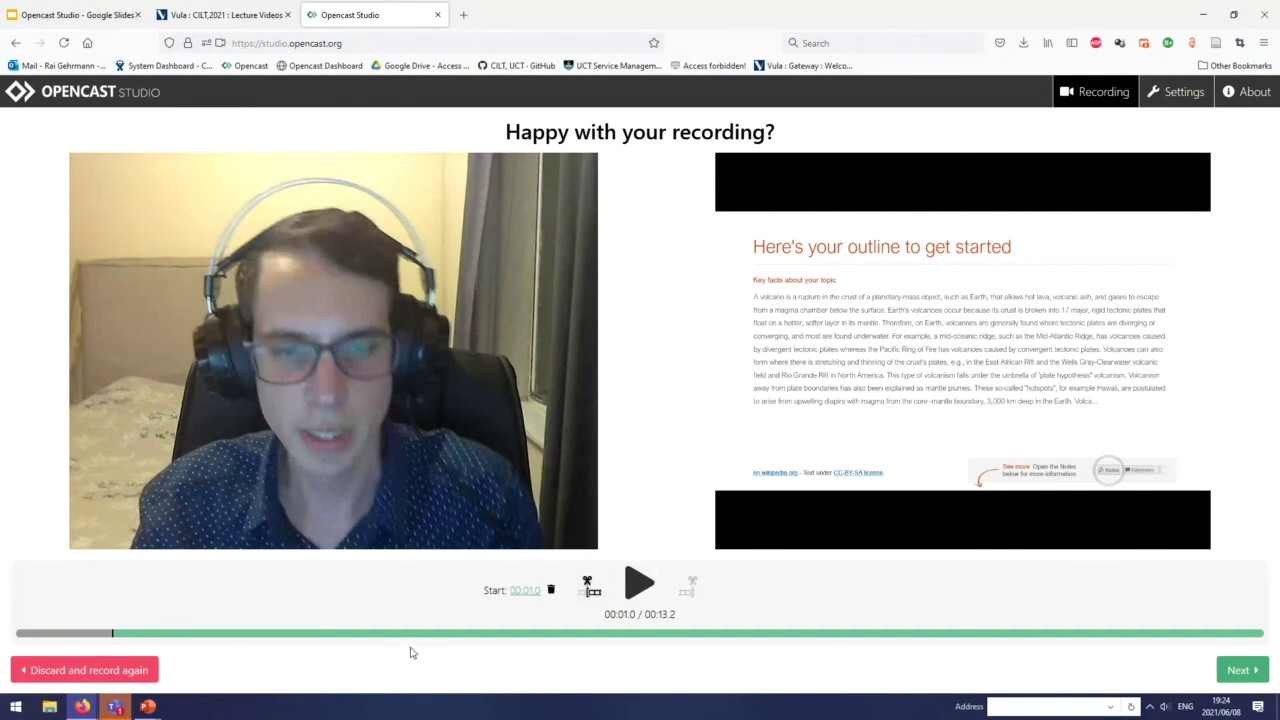
pyautogui.click(1154, 636)
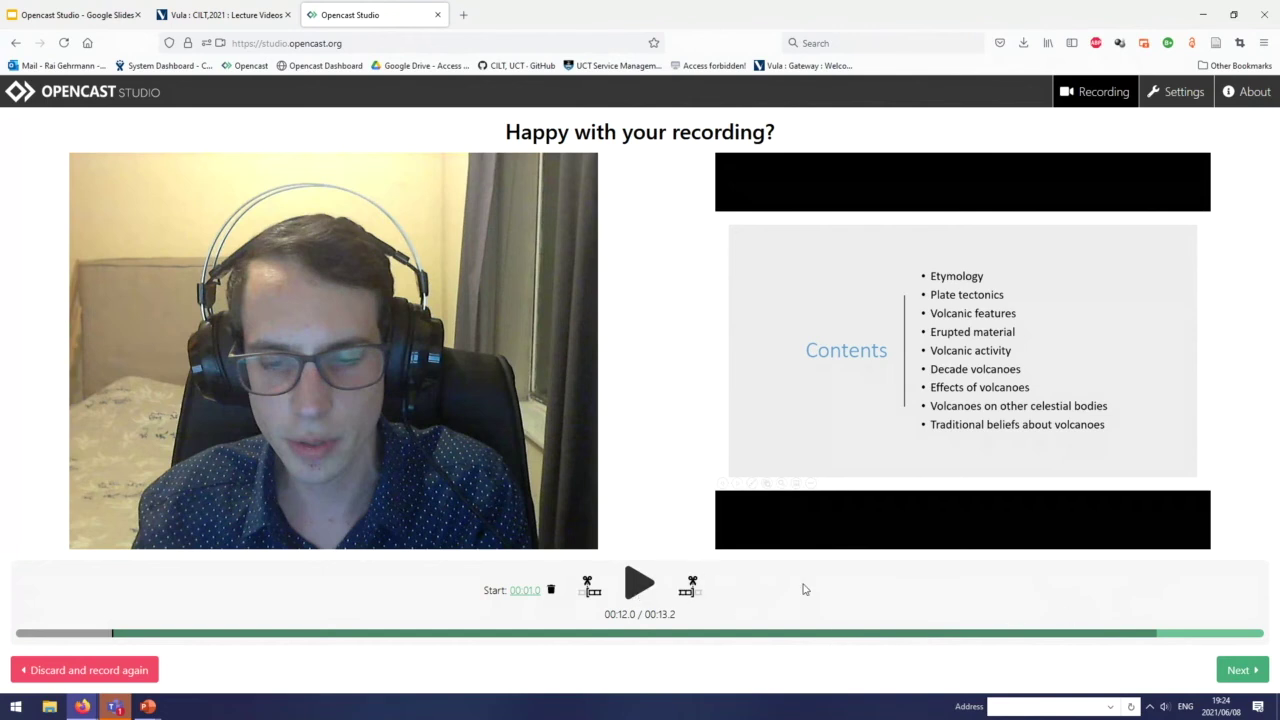
# Title the recording 'Test Recording' and upload it to develop.opencast.org.
pyautogui.click(1241, 670)
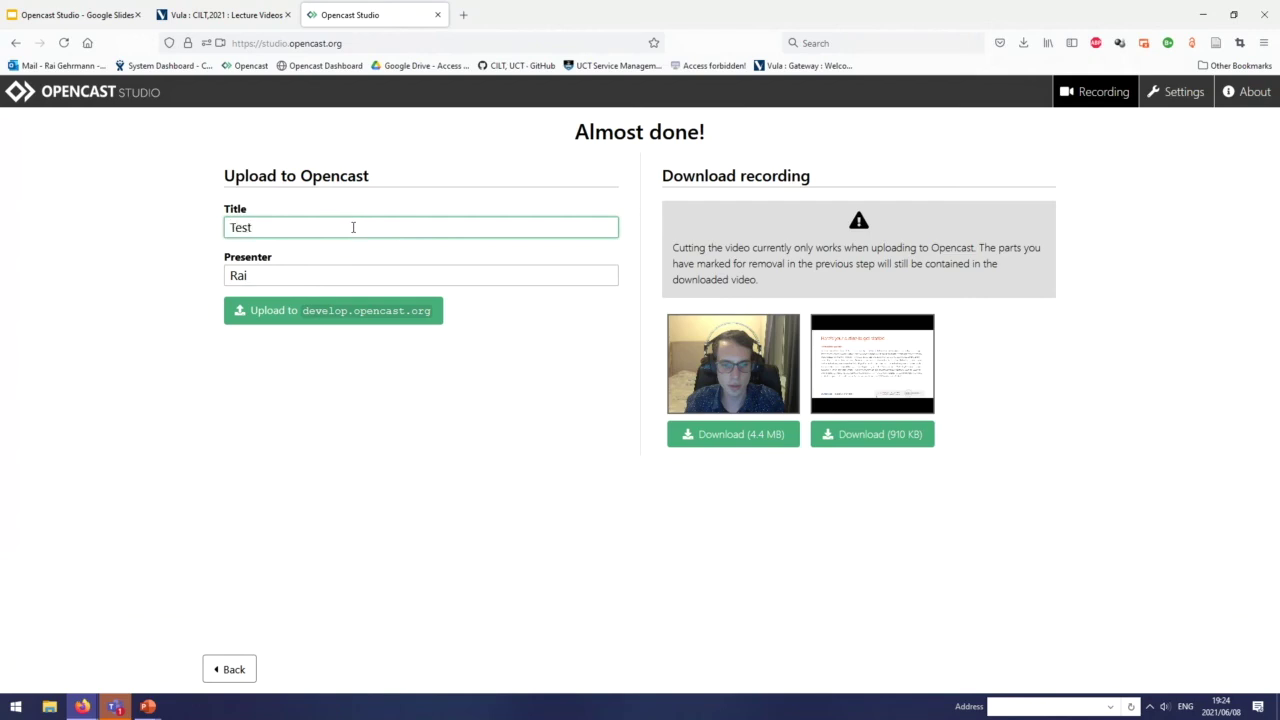
pyautogui.write('Re')
pyautogui.write('Rec')
pyautogui.click(340, 313)
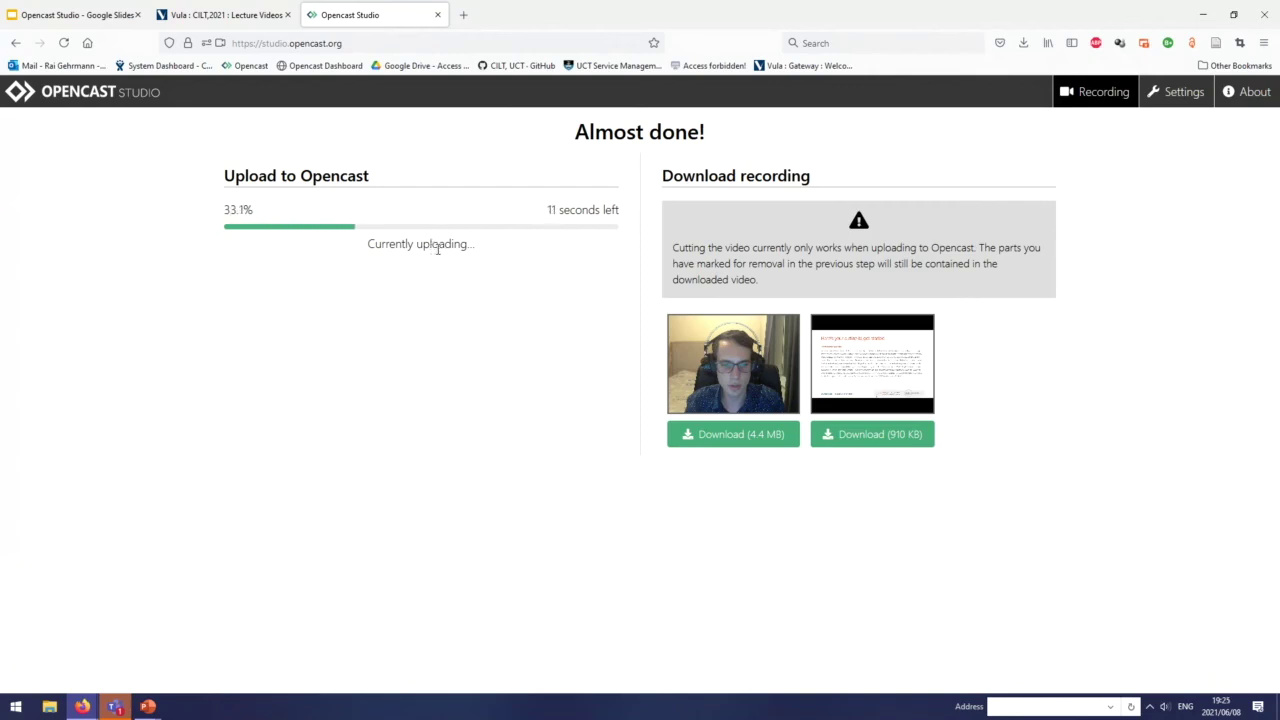
pyautogui.click(250, 16)
pyautogui.scroll(-3, 457, 246)
pyautogui.scroll(-4, 513, 254)
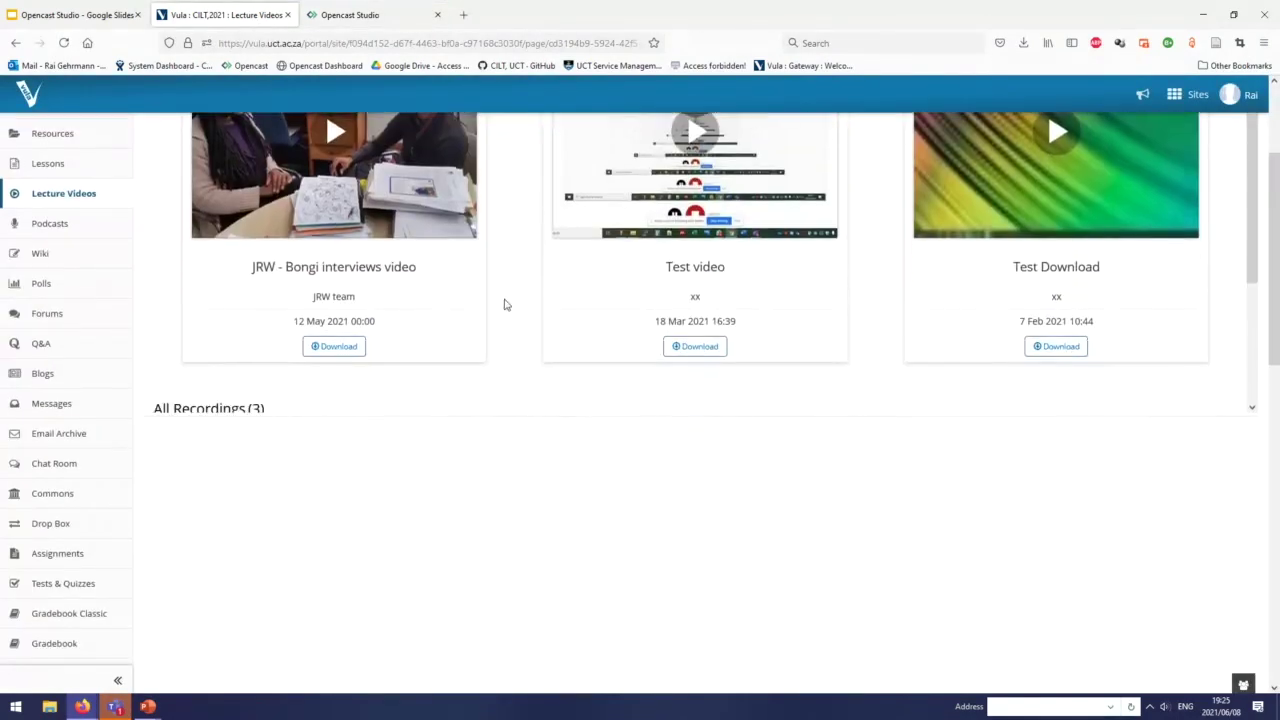
pyautogui.scroll(-2, 513, 296)
pyautogui.scroll(1, 537, 300)
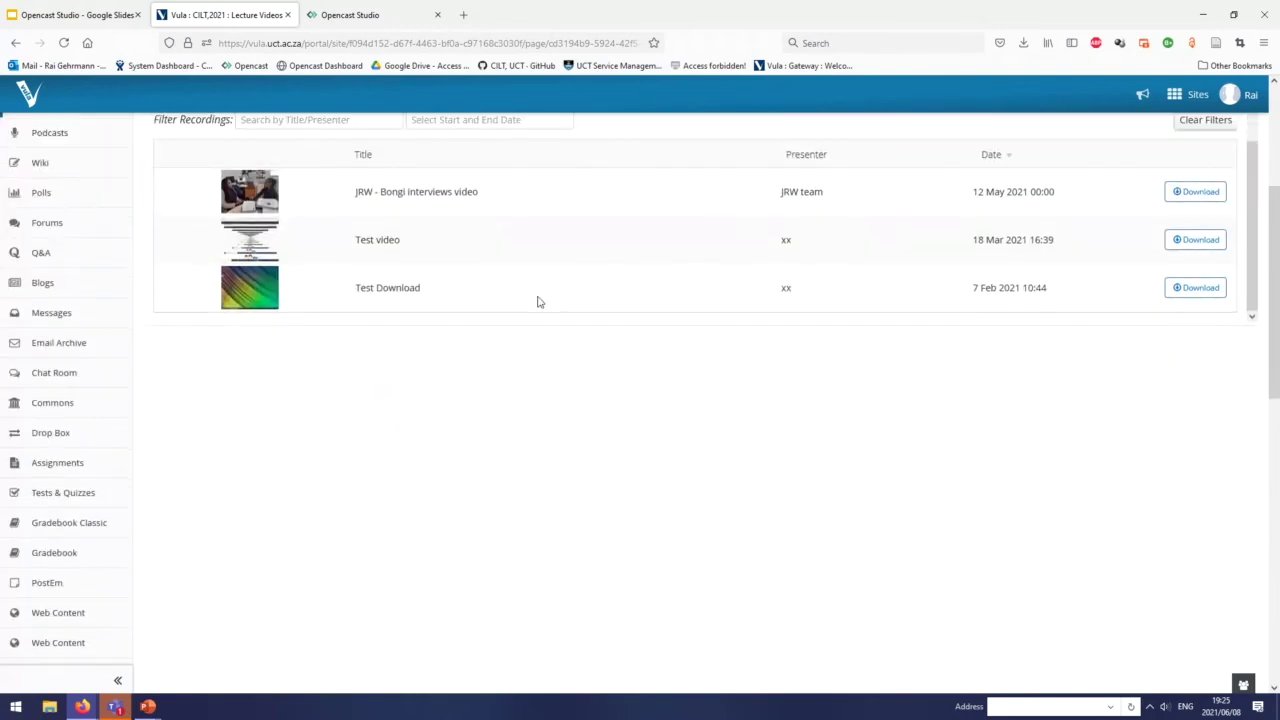
pyautogui.scroll(6, 560, 366)
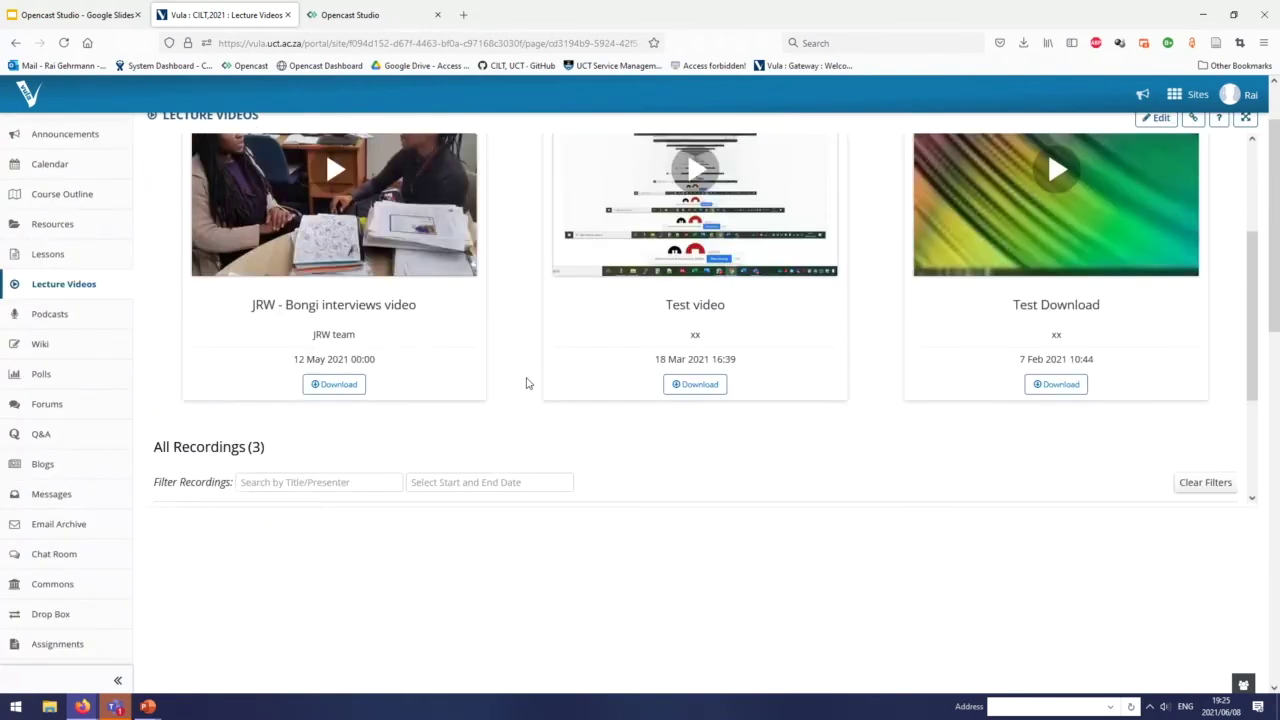
pyautogui.click(368, 10)
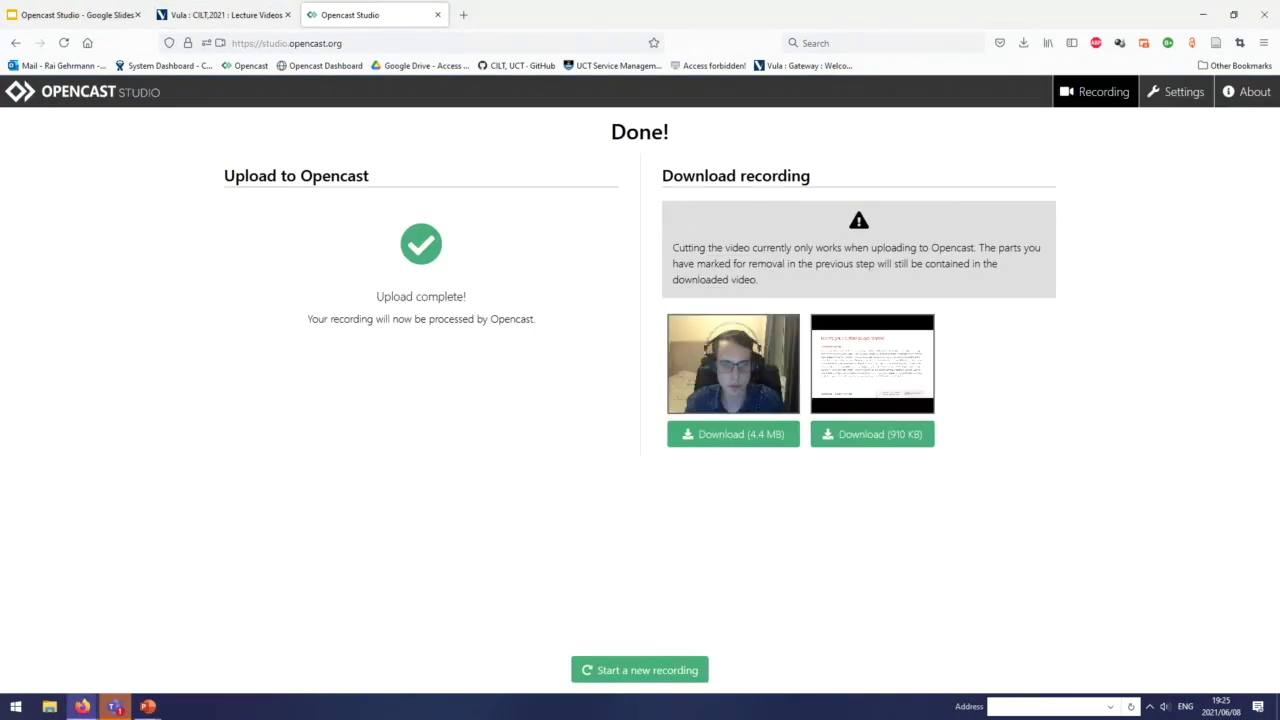
# Switch from Opencast Studio back to the PowerPoint slide show on the Questions slide.
pyautogui.hotkey('alt', 'Tab')
pyautogui.hotkey('alt', 'Tab')
pyautogui.hotkey('alt', 'Tab')
pyautogui.hotkey('alt', 'Tab')
pyautogui.hotkey('alt', 'Tab')
pyautogui.hotkey('alt', 'Tab')
pyautogui.hotkey('alt', 'Tab')
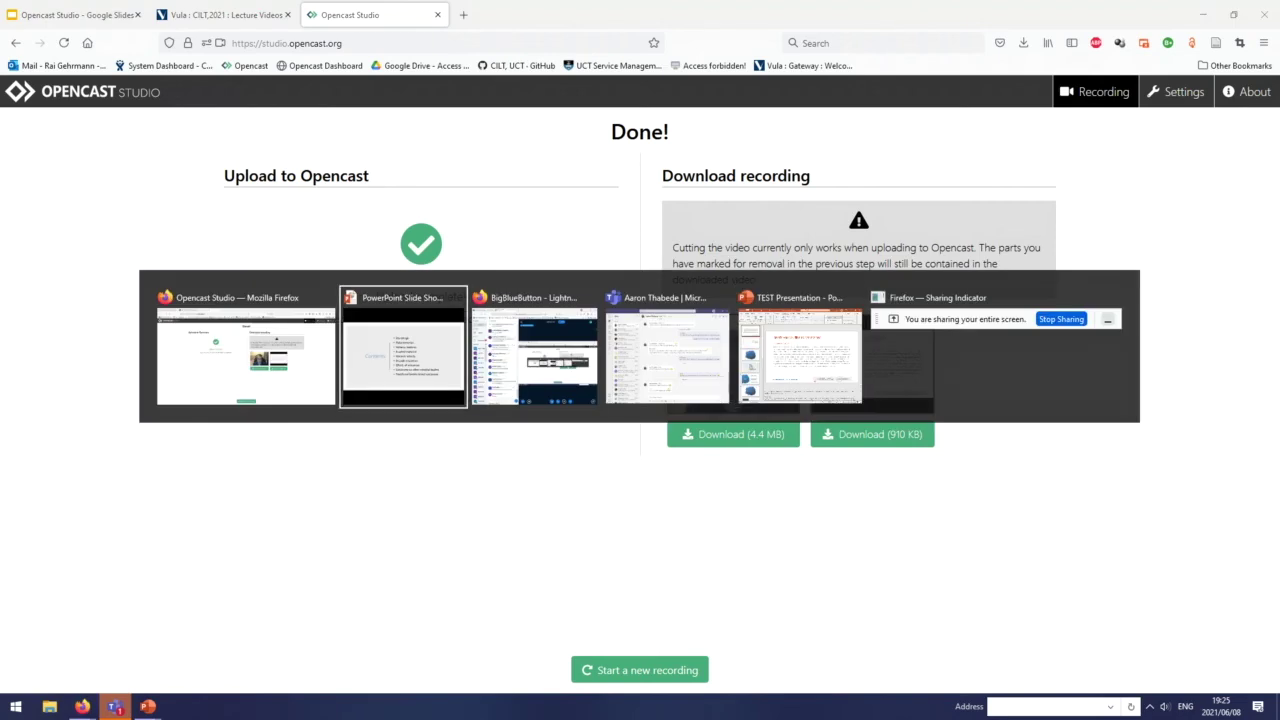
pyautogui.press('Escape')
pyautogui.hotkey('alt', 'Tab')
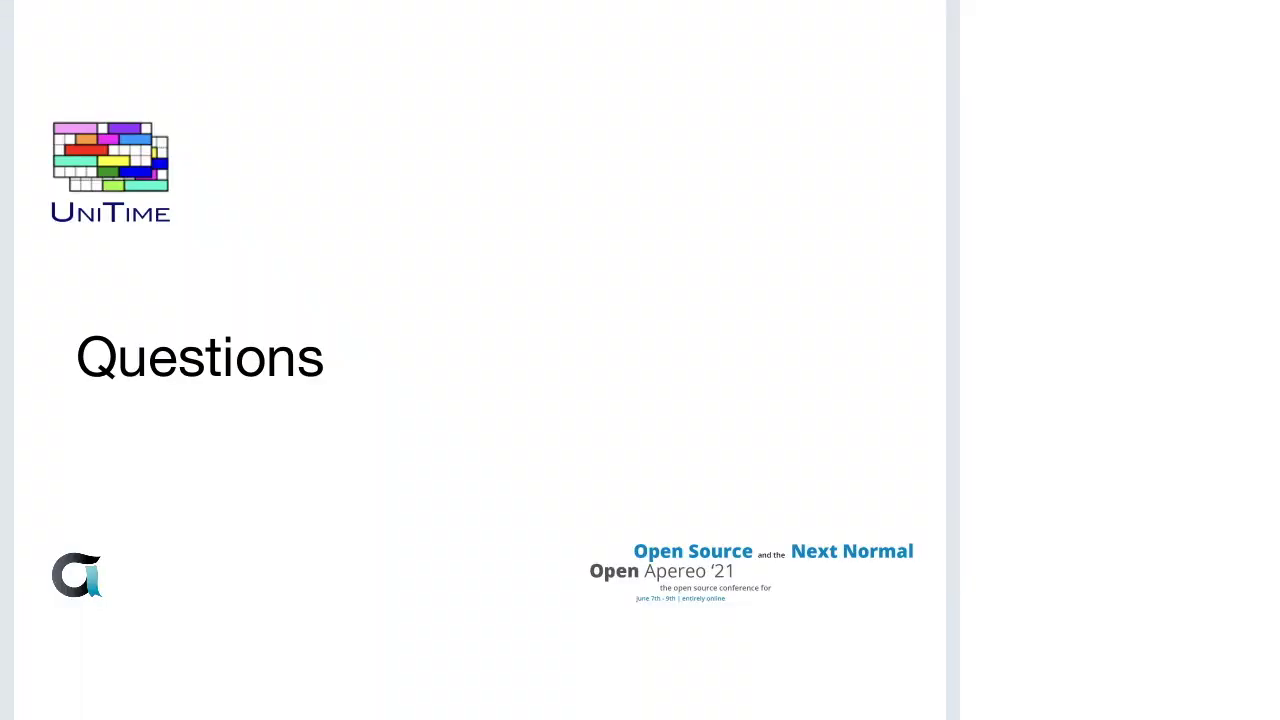